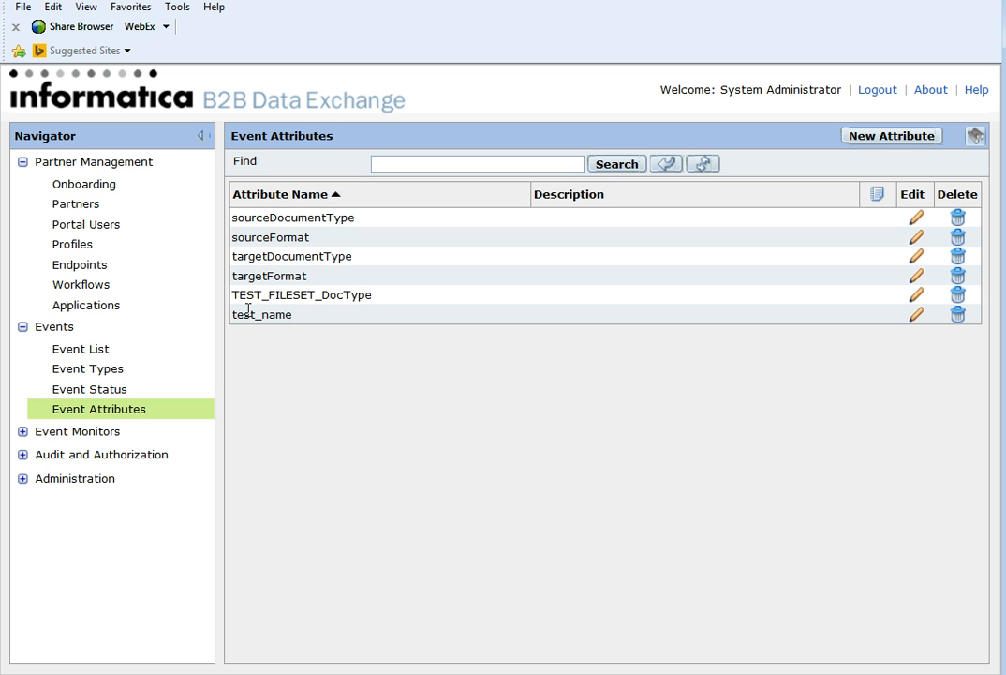
# Step: Inspect the test_name event attribute and the blank form for creating a new event attribute, leaving without saving
pyautogui.moveTo(234, 316); pyautogui.dragTo(304, 319)
pyautogui.click(486, 343)
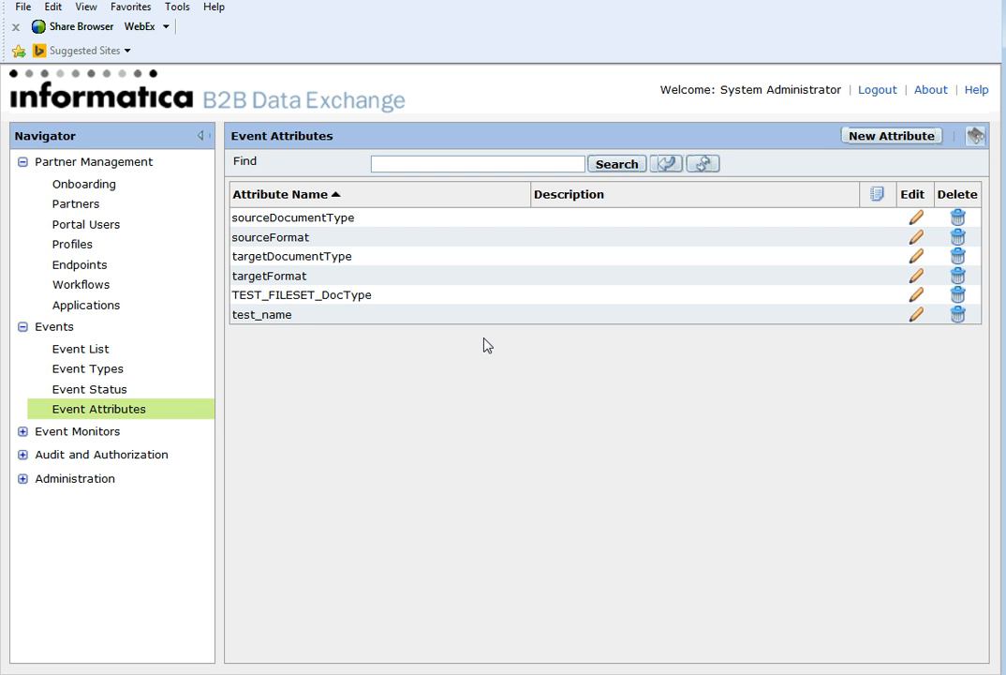
pyautogui.click(875, 137)
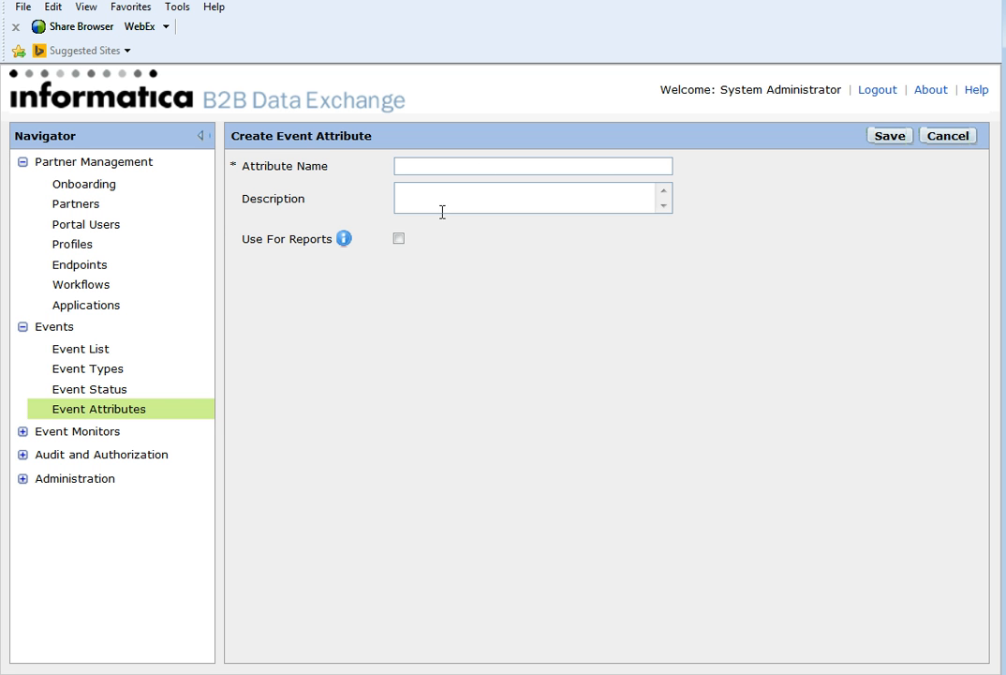
pyautogui.click(946, 139)
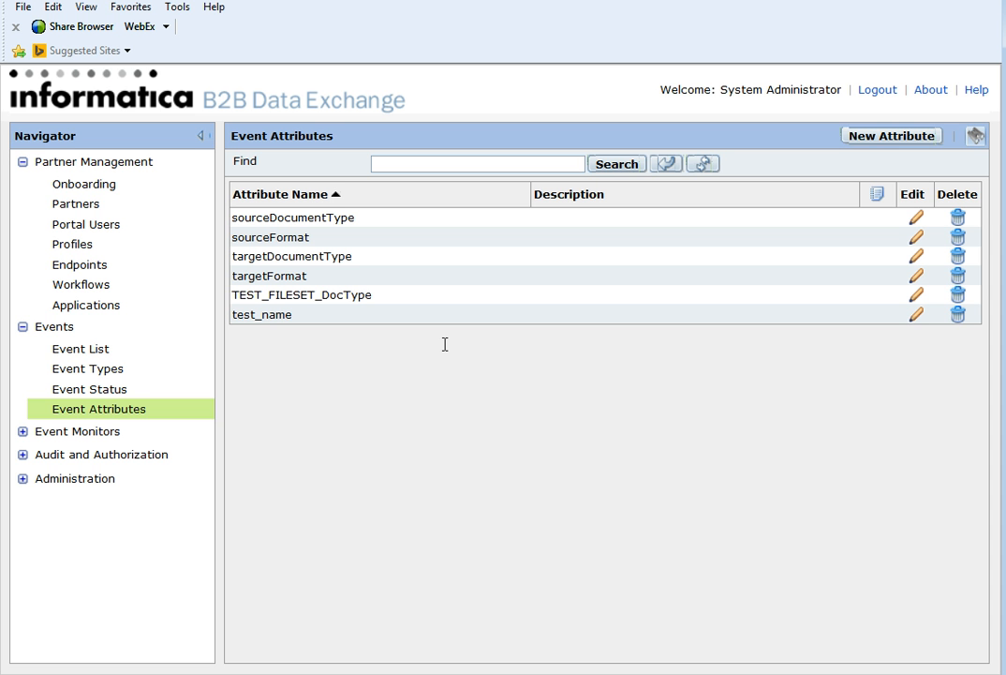
# Step: Open the TEST_SIMPLE_BATCH workflow for editing and highlight test_name among its selected event attribute keys
pyautogui.click(80, 286)
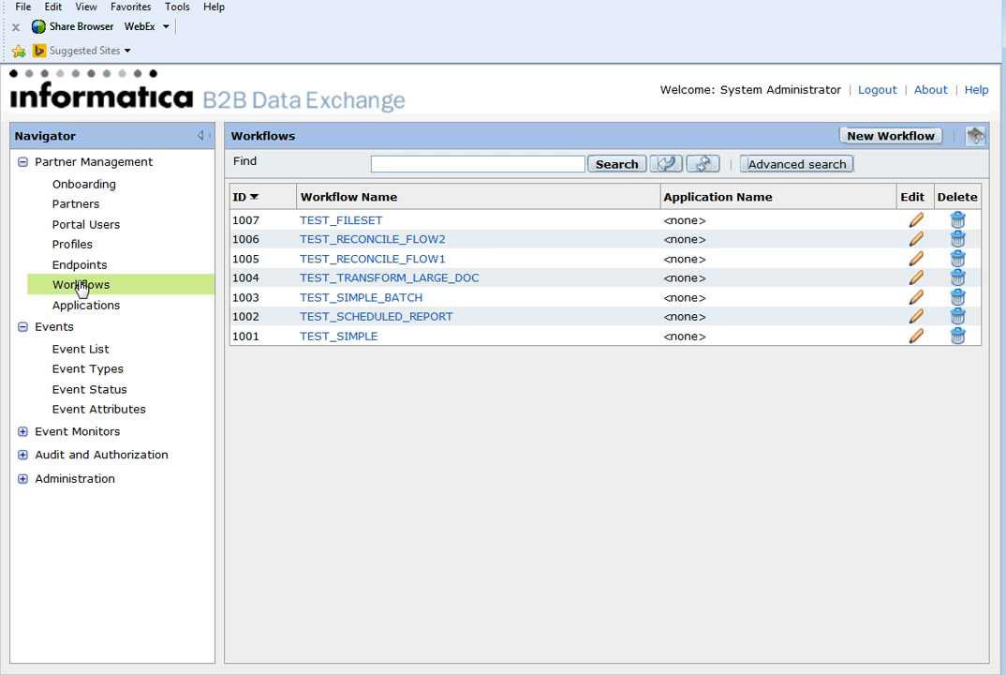
pyautogui.click(398, 299)
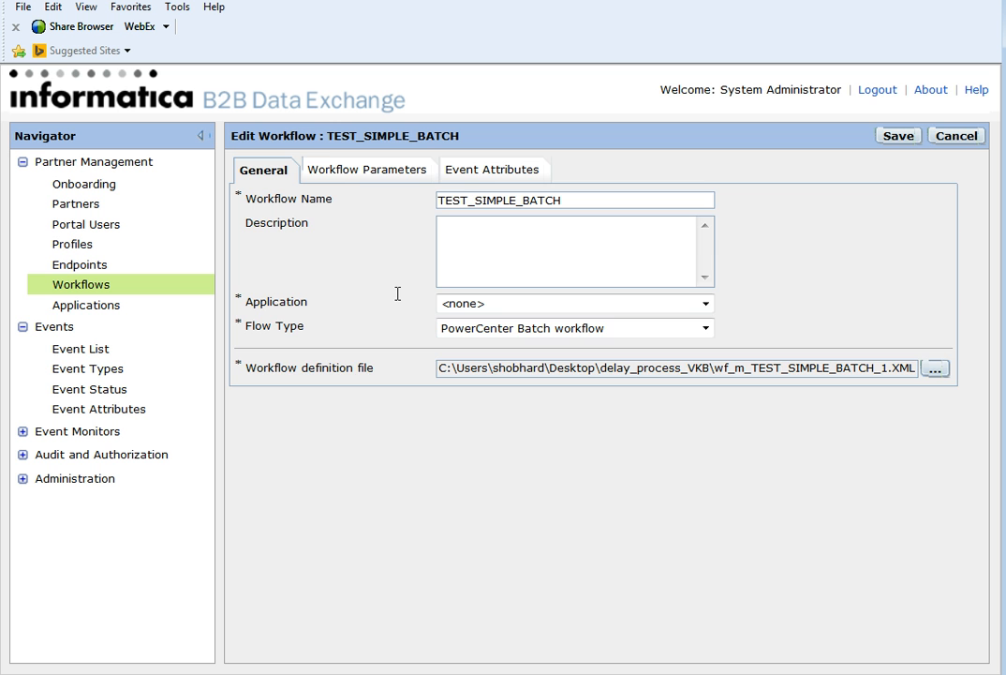
pyautogui.click(474, 182)
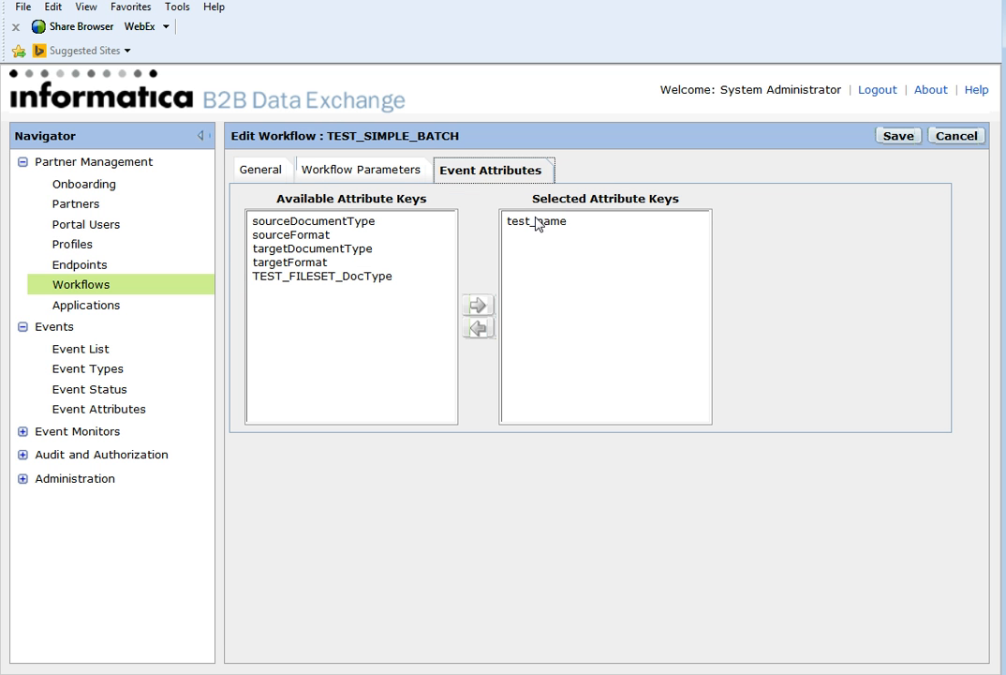
pyautogui.click(574, 225)
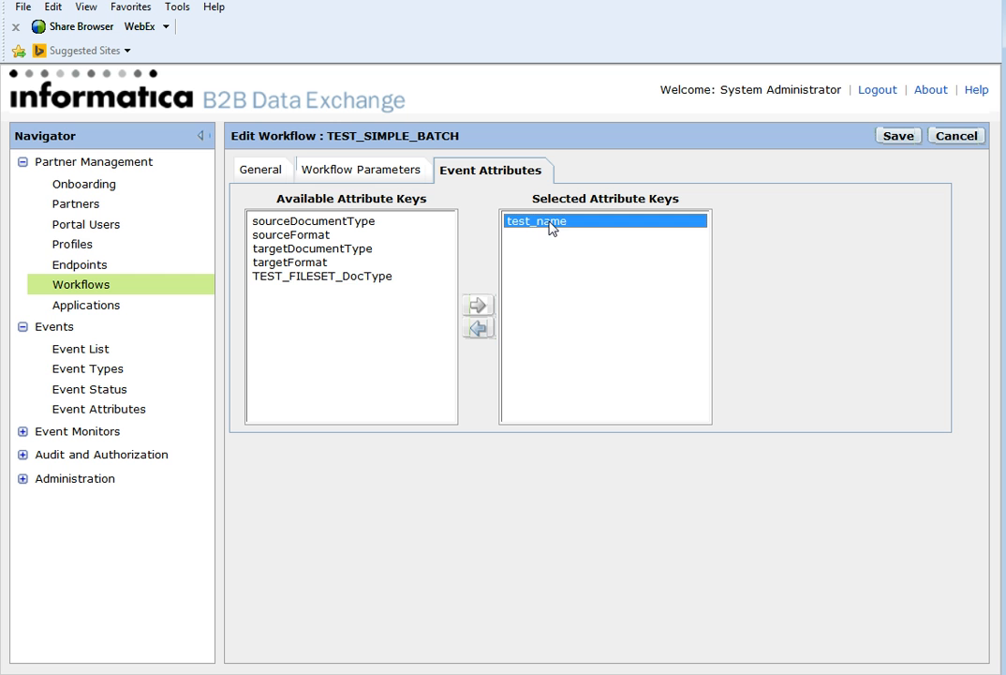
# Step: Add TEST_FILESET_DocType to the workflow's selected attribute keys and remove it again
pyautogui.click(361, 276)
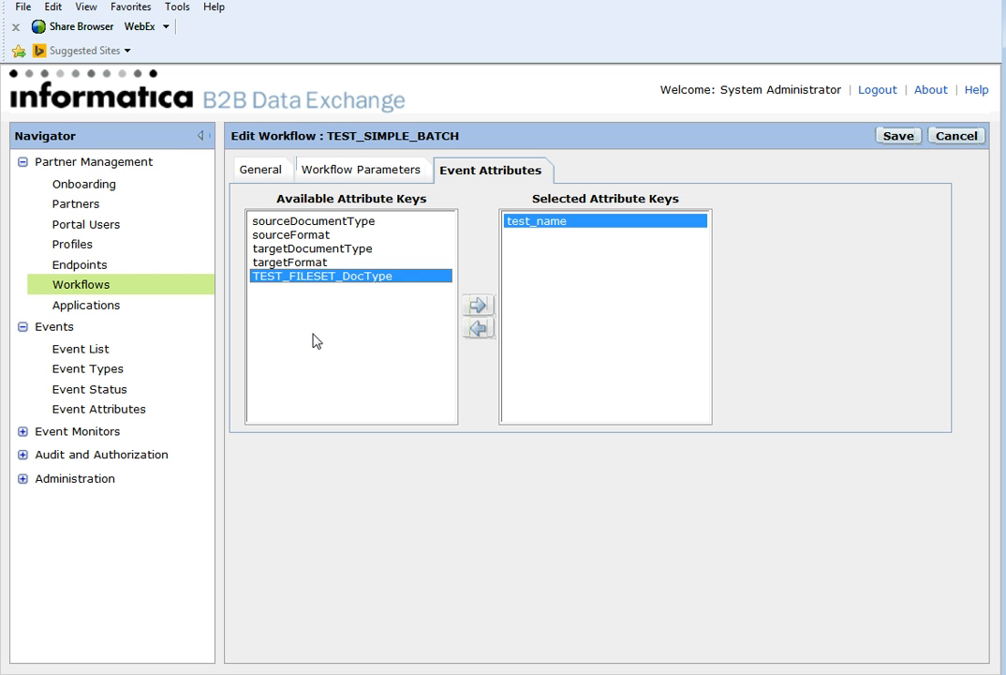
pyautogui.click(480, 306)
pyautogui.click(539, 220)
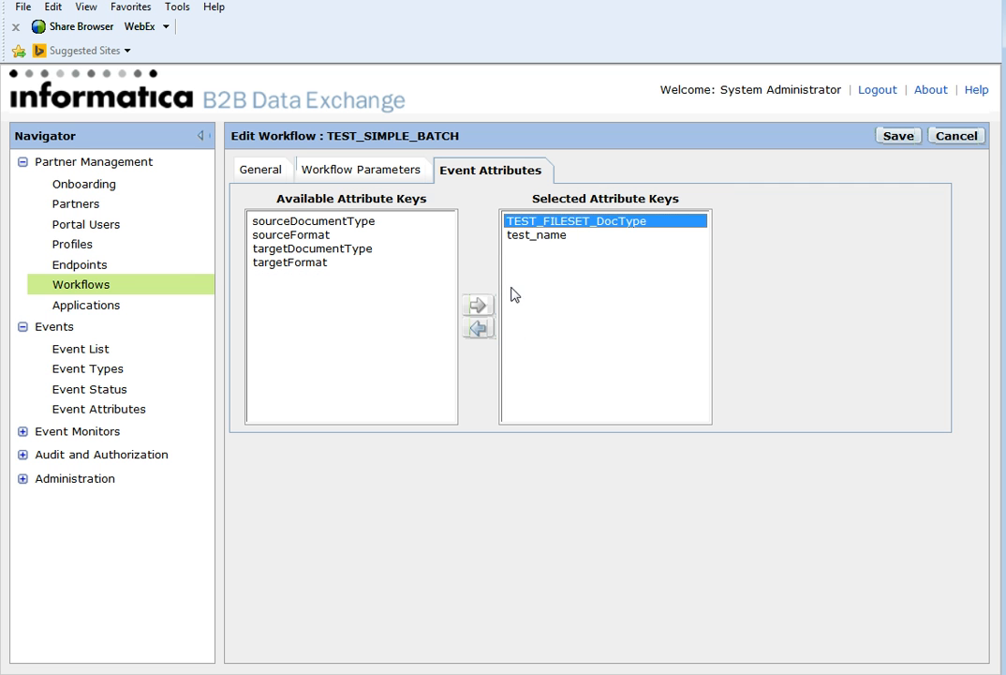
pyautogui.click(478, 328)
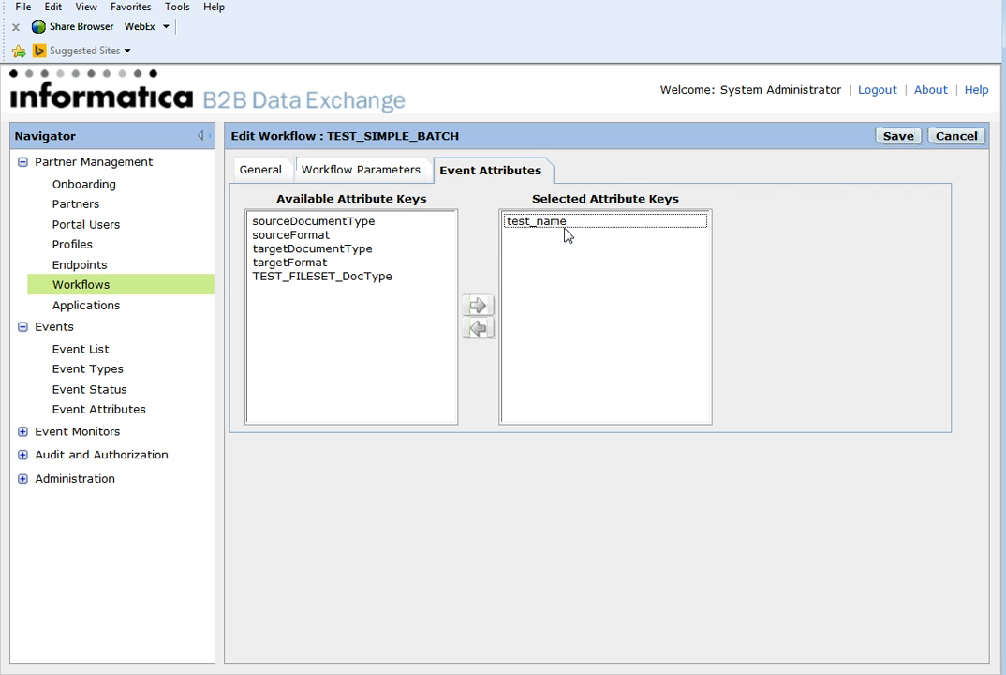
# Step: Save the TEST_SIMPLE_BATCH workflow without disabling its dependent profile
pyautogui.click(900, 141)
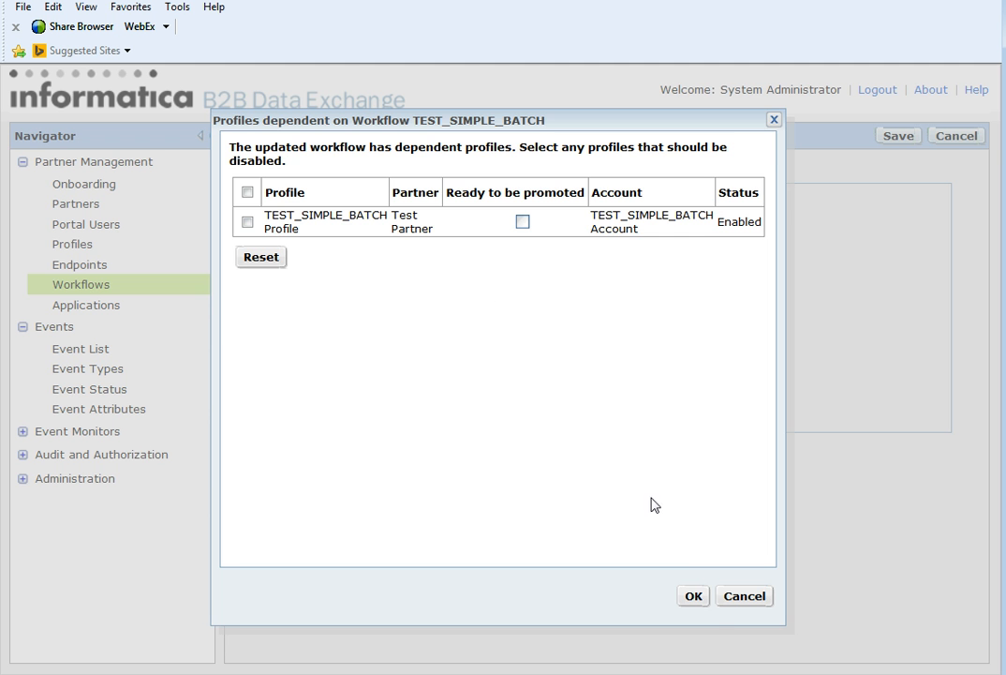
pyautogui.click(693, 596)
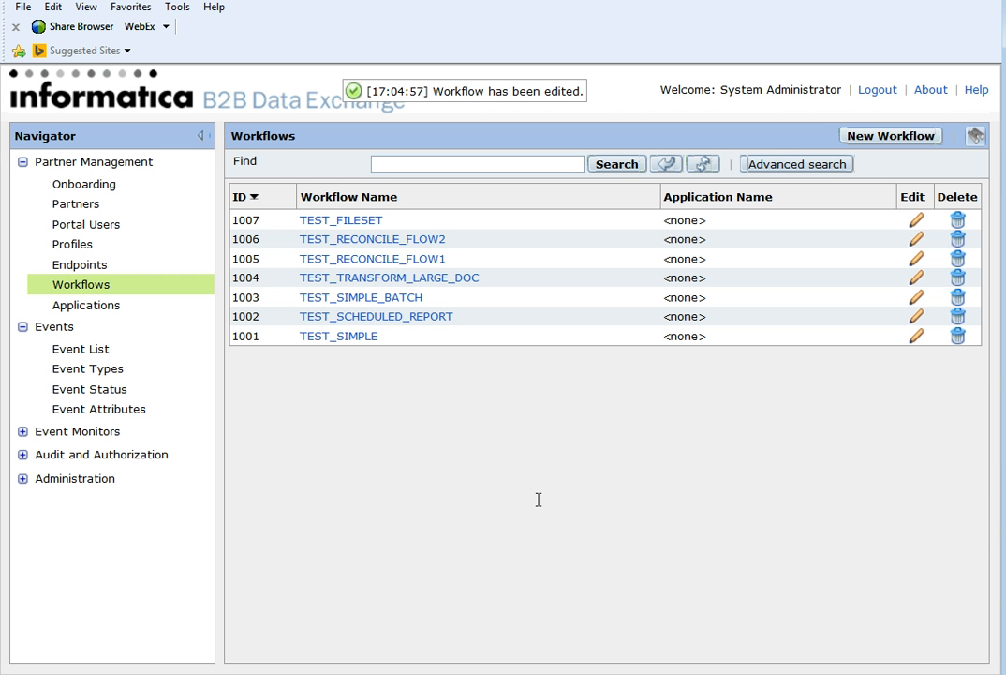
# Step: Open TEST_SIMPLE_BATCH Profile, check its event attributes and go to its delayed processing rules
pyautogui.click(89, 247)
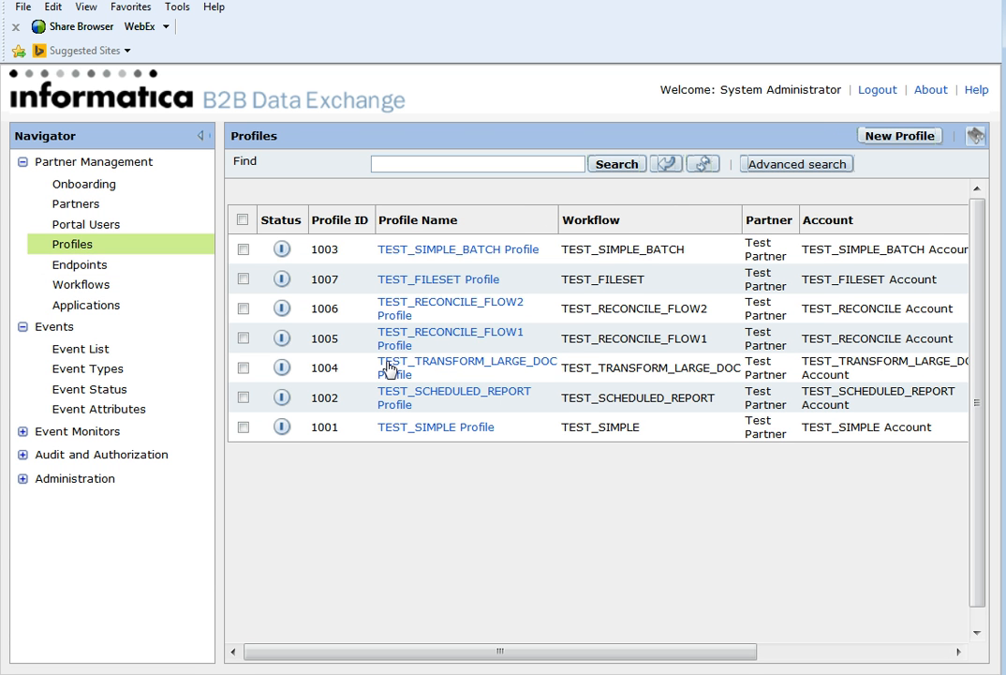
pyautogui.click(476, 257)
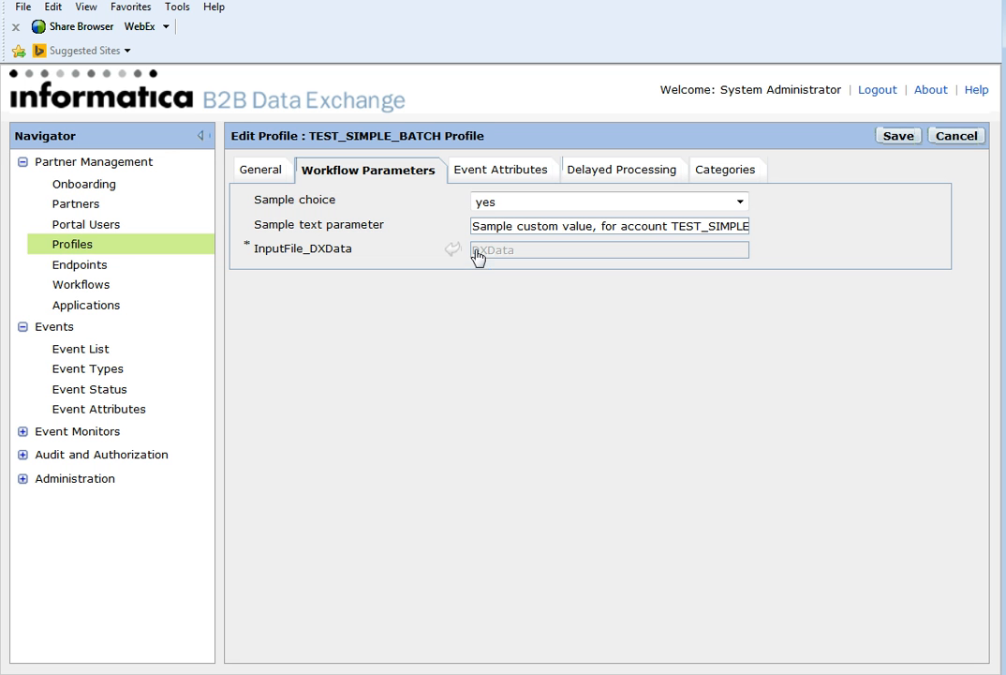
pyautogui.click(511, 174)
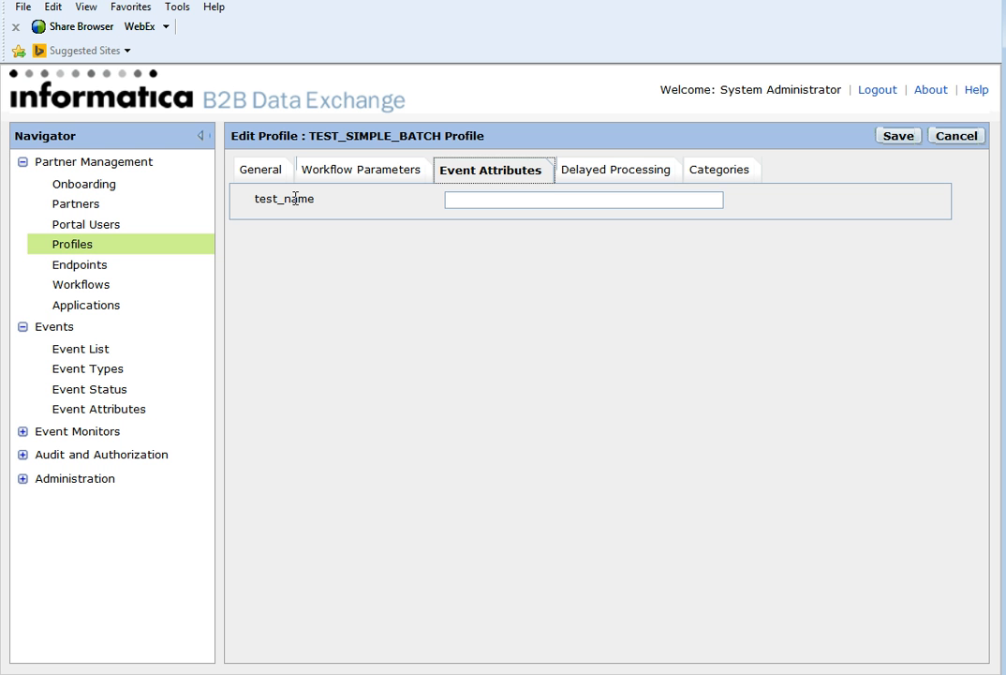
pyautogui.click(617, 175)
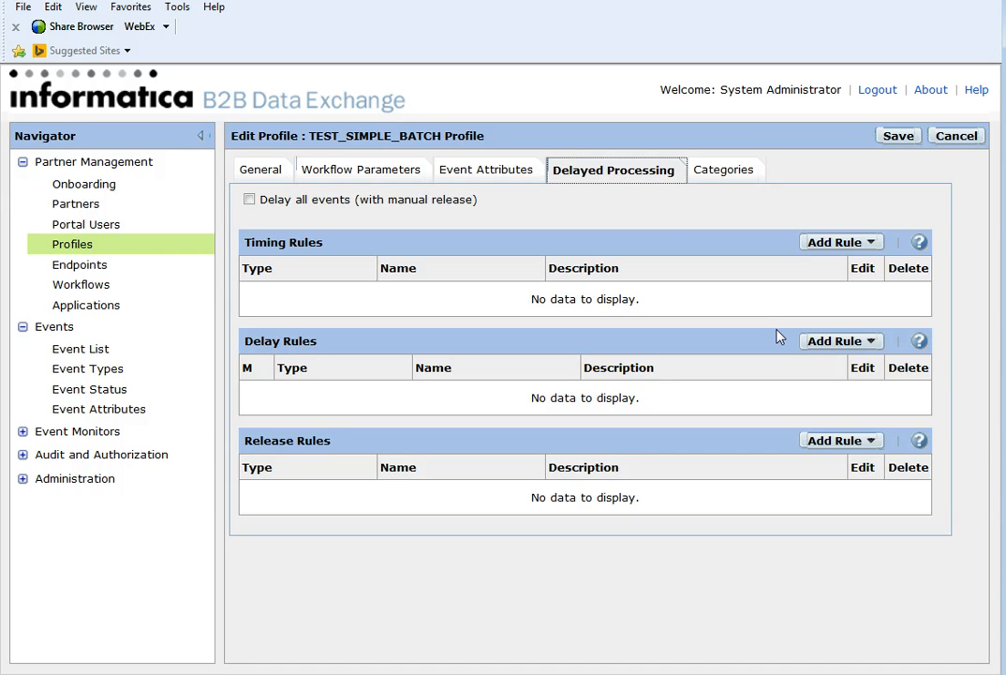
# Step: Add a mandatory Specific Event delay rule named delay_by_event that processes events once test_name equals stop
pyautogui.click(866, 347)
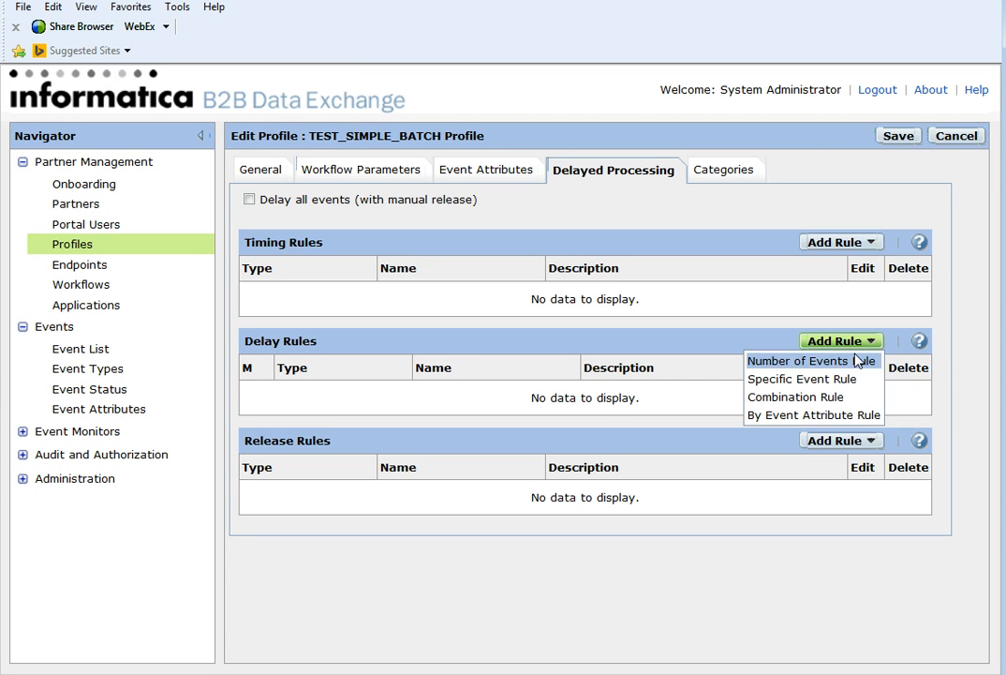
pyautogui.click(849, 384)
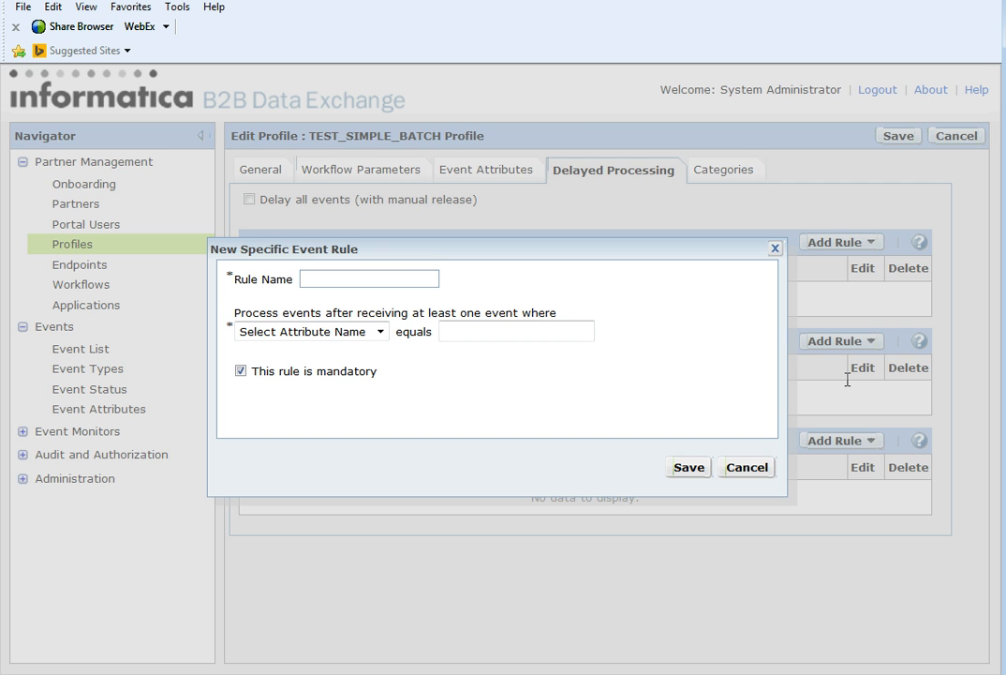
pyautogui.click(401, 279)
pyautogui.write('delay_by_event')
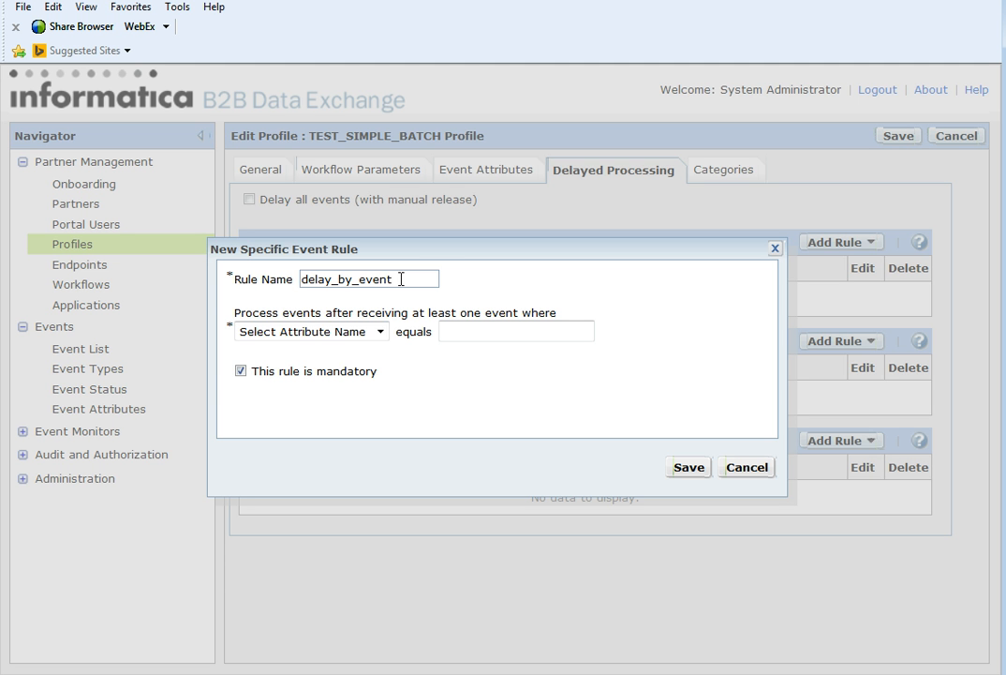
pyautogui.click(380, 332)
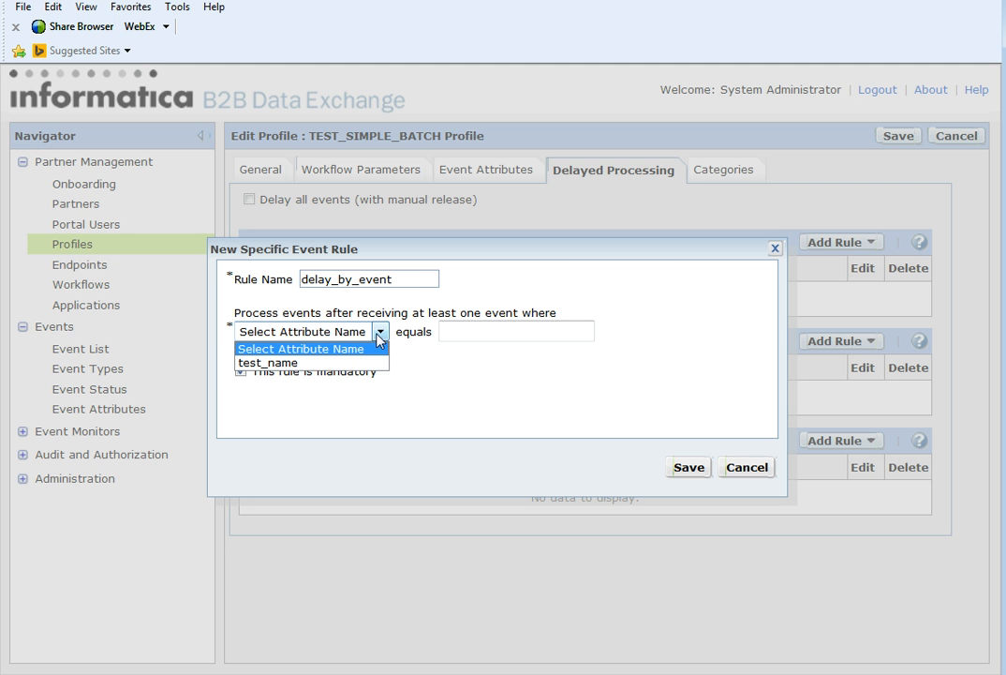
pyautogui.click(376, 363)
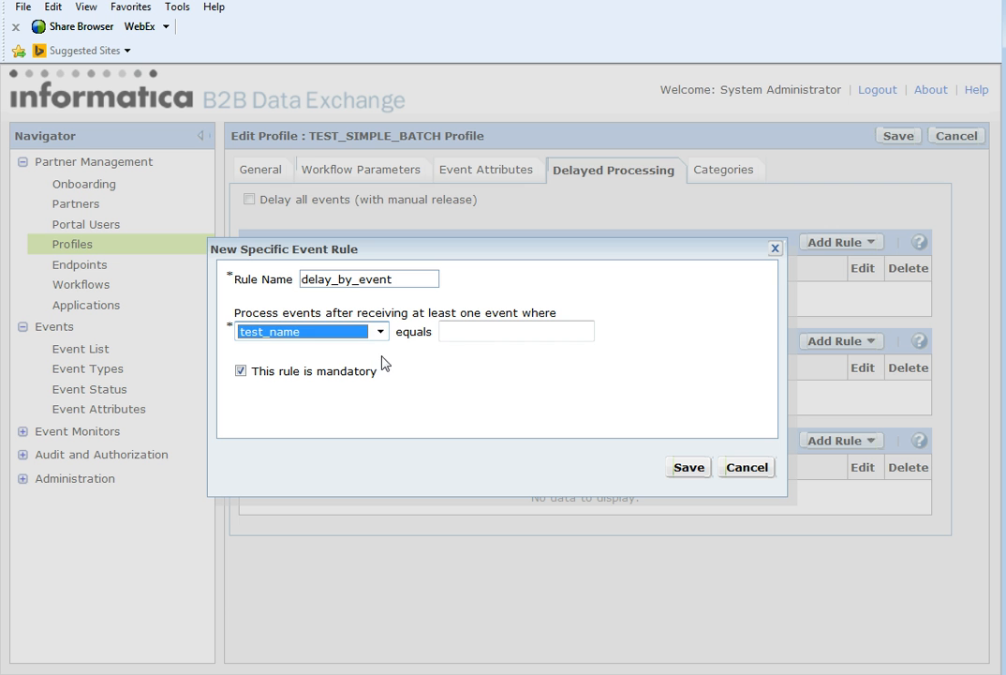
pyautogui.click(474, 328)
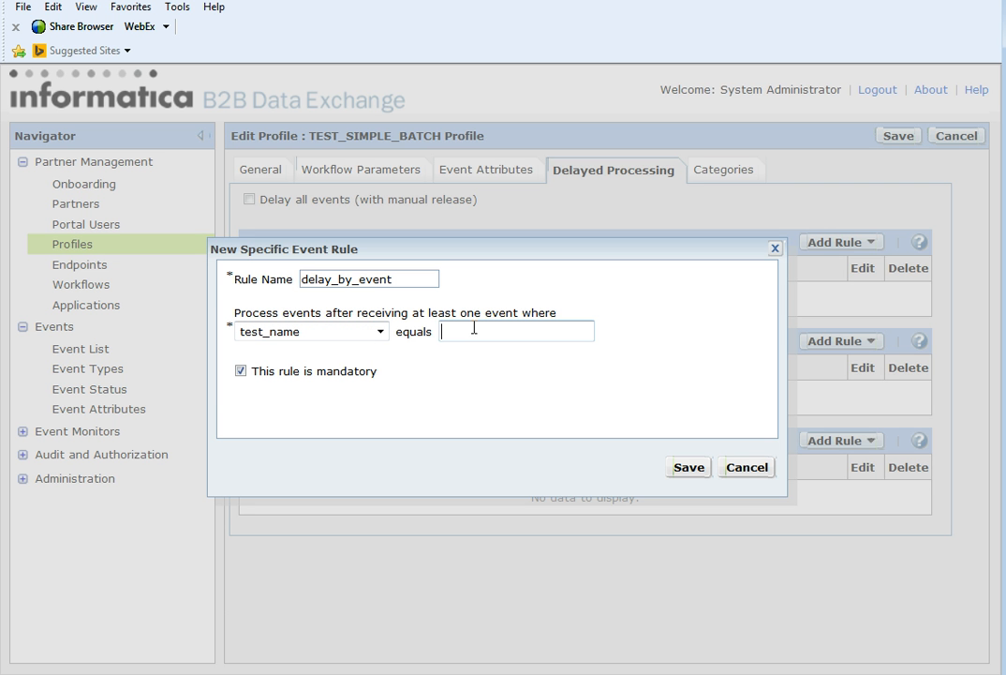
pyautogui.write('Stop')
pyautogui.click(695, 469)
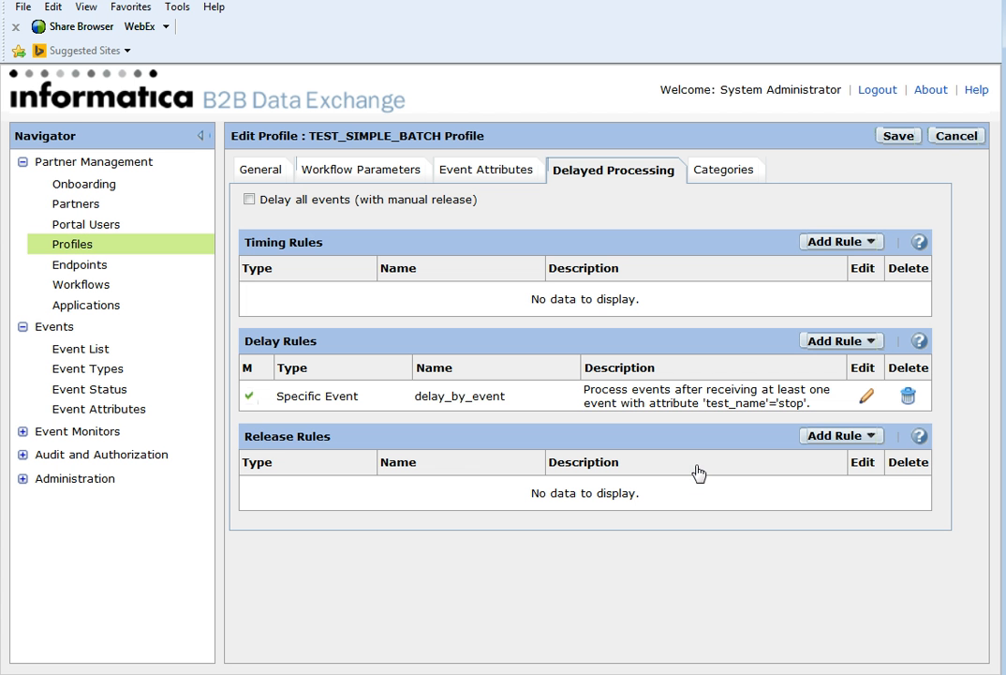
# Step: Add a Max Volume release rule named max_vol with groups of 10 events, and save the profile
pyautogui.click(829, 446)
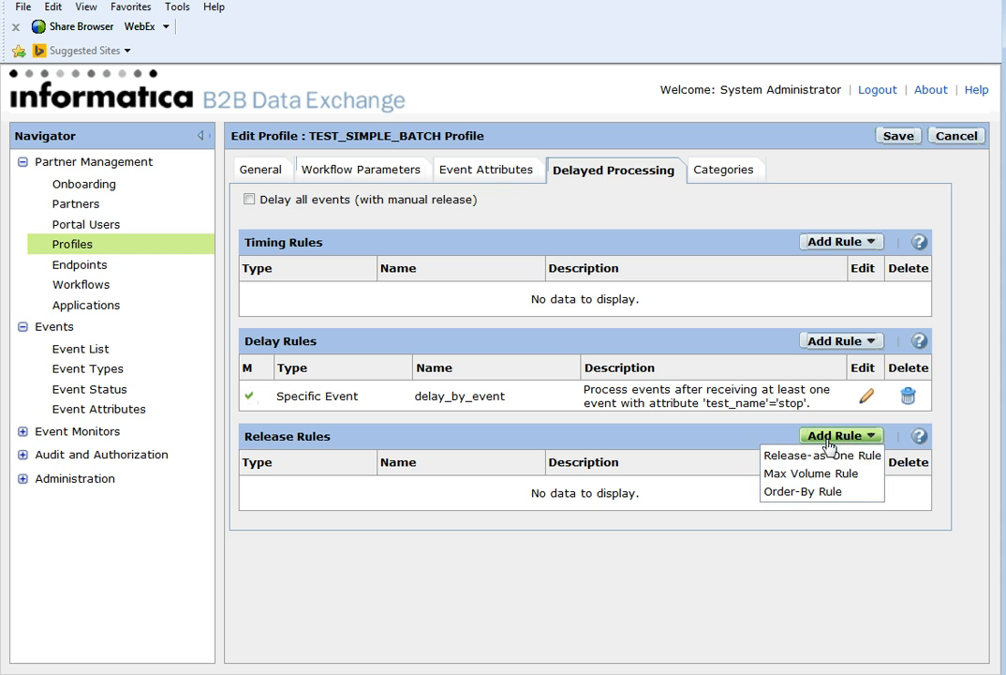
pyautogui.click(812, 473)
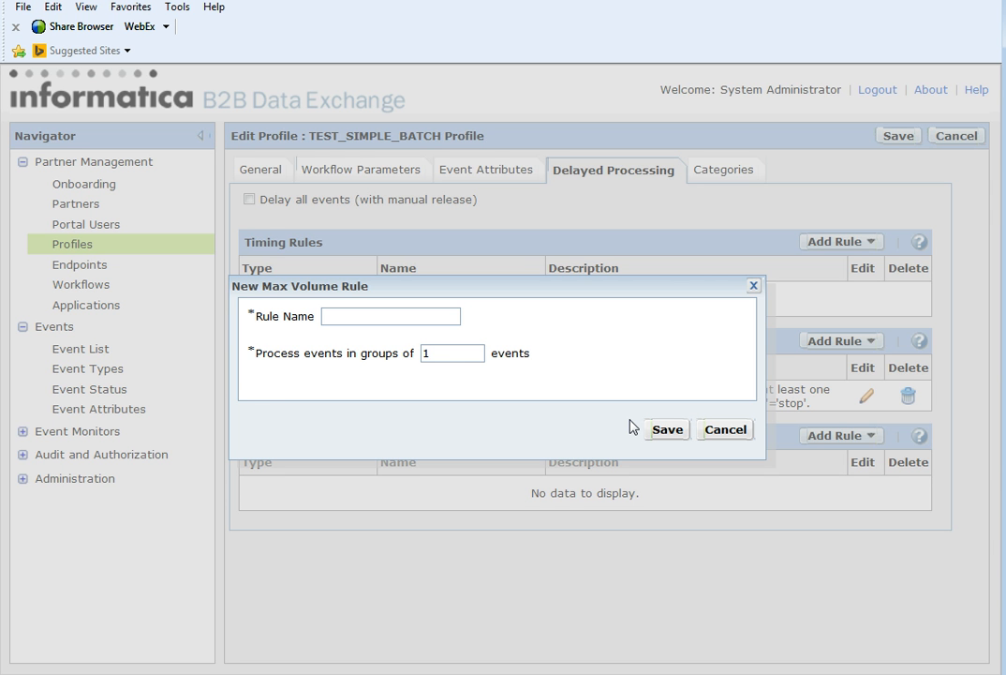
pyautogui.click(426, 314)
pyautogui.write('max_vol')
pyautogui.moveTo(442, 353); pyautogui.dragTo(410, 353)
pyautogui.write('10')
pyautogui.click(667, 430)
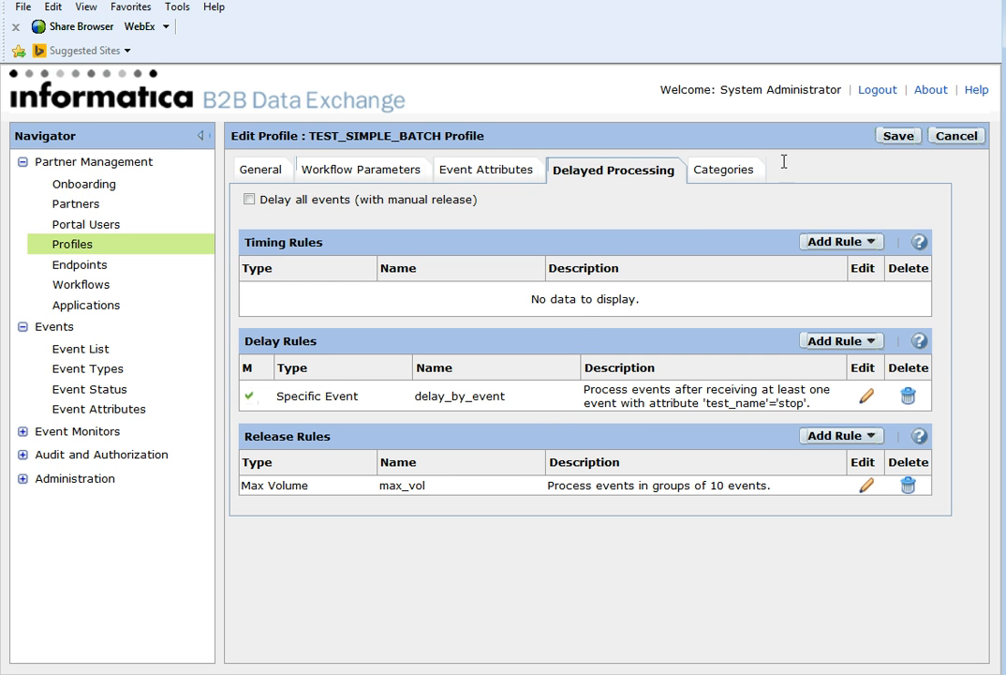
pyautogui.click(898, 136)
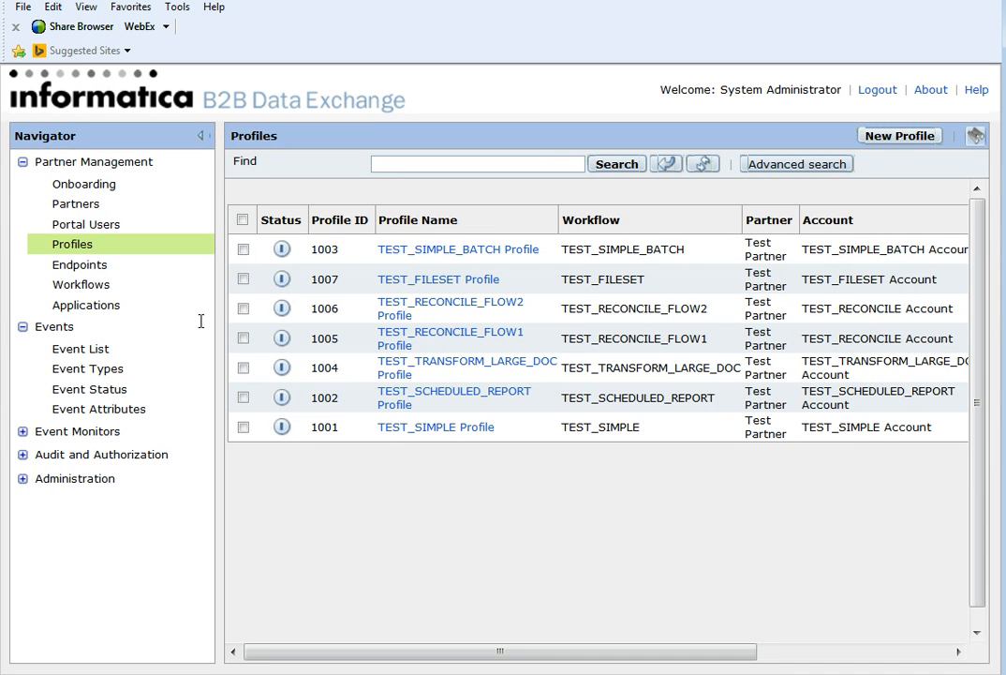
# Step: Check the file receive options of the TEST_SIMPLE_BATCH incoming files endpoint and save the endpoint
pyautogui.click(102, 268)
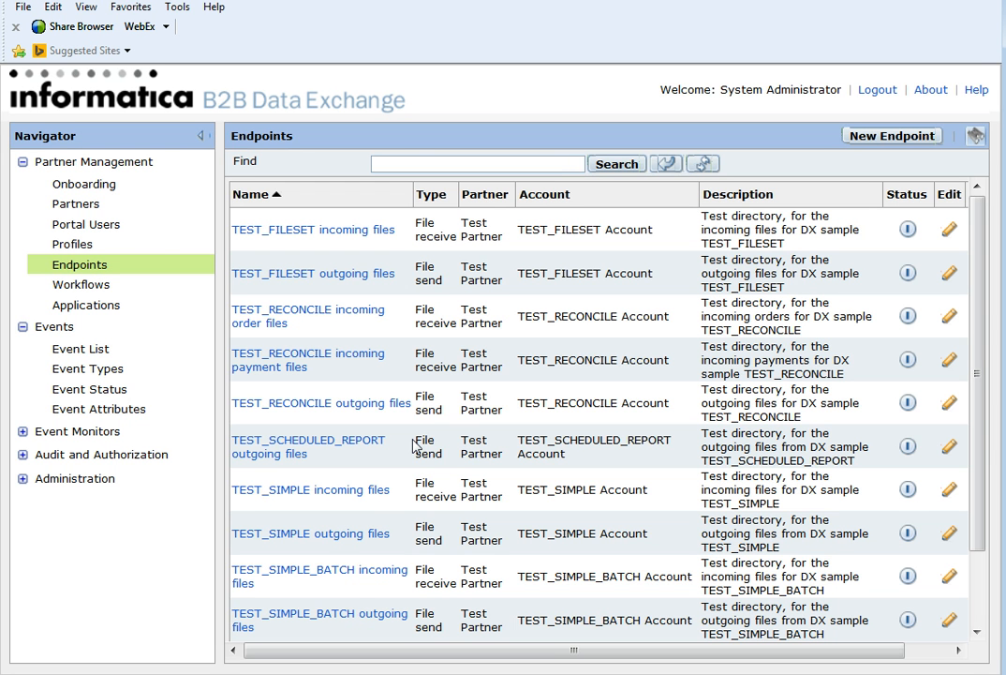
pyautogui.click(333, 581)
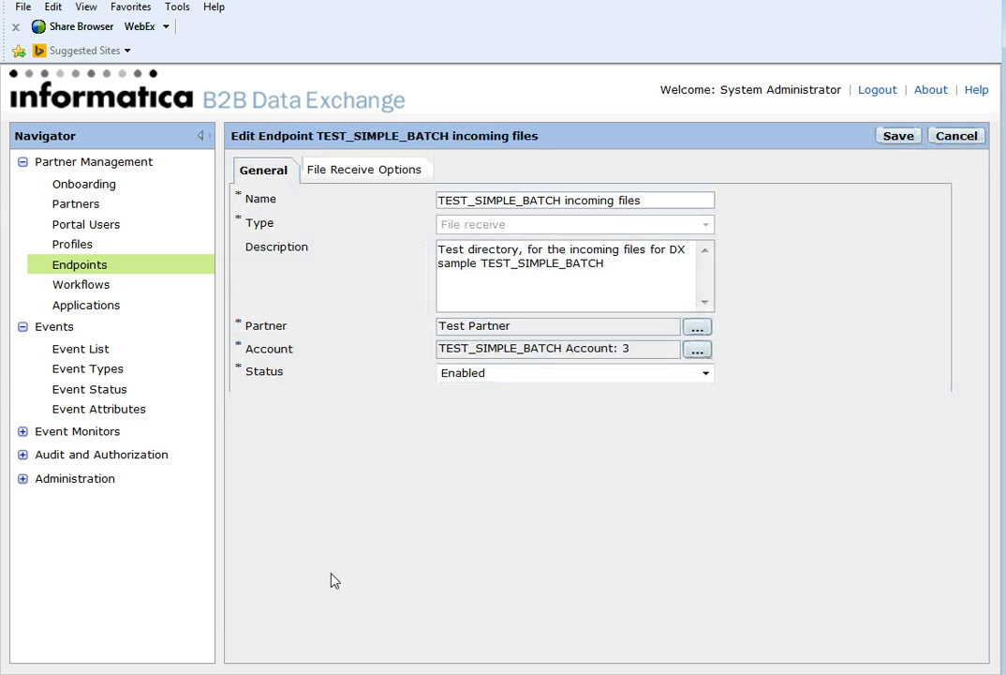
pyautogui.click(397, 178)
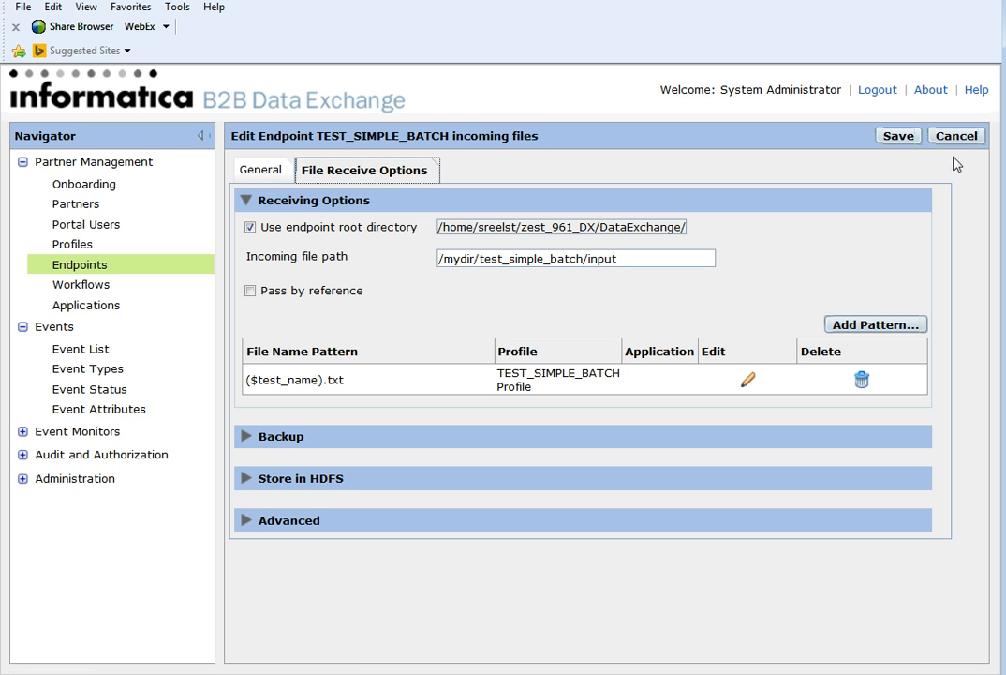
pyautogui.click(907, 140)
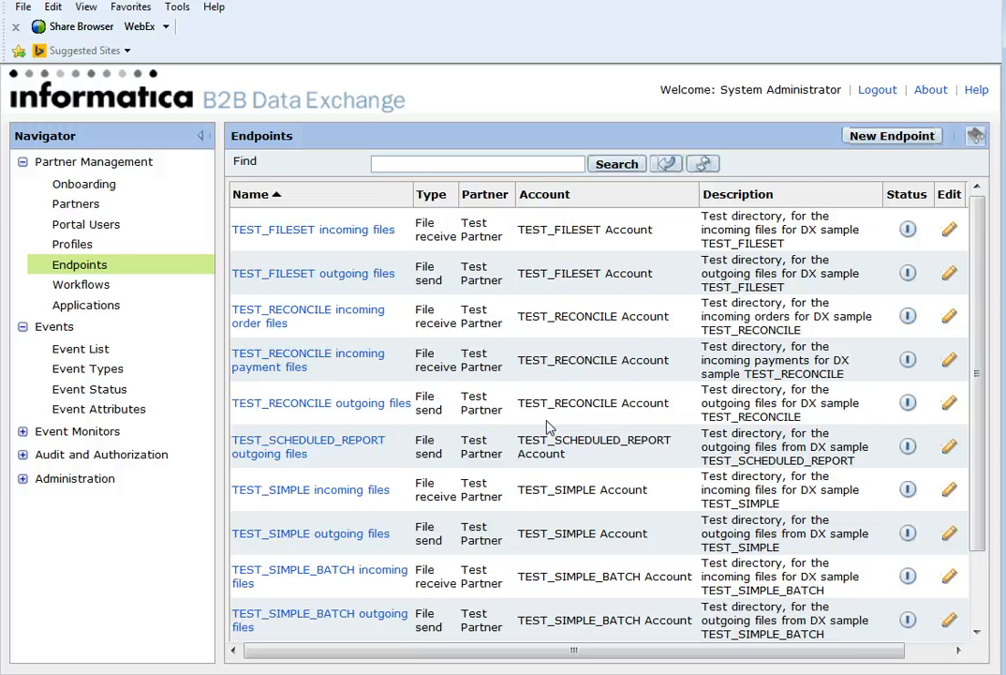
# Step: View the event list to check the existing TEST_SIMPLE_BATCH events before transferring files
pyautogui.moveTo(628, 673)
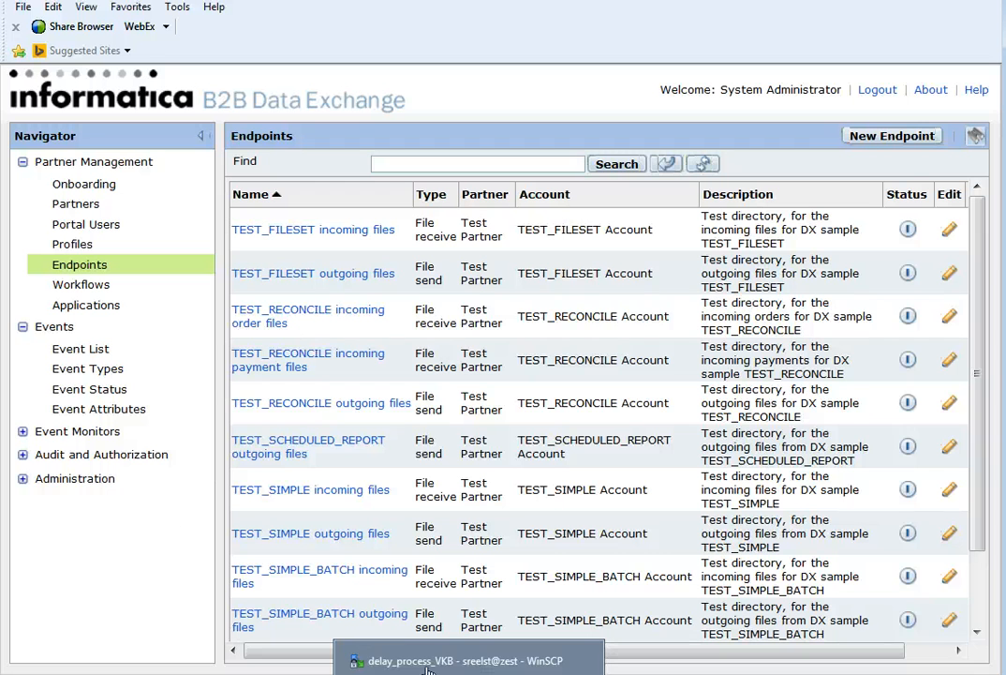
pyautogui.click(74, 356)
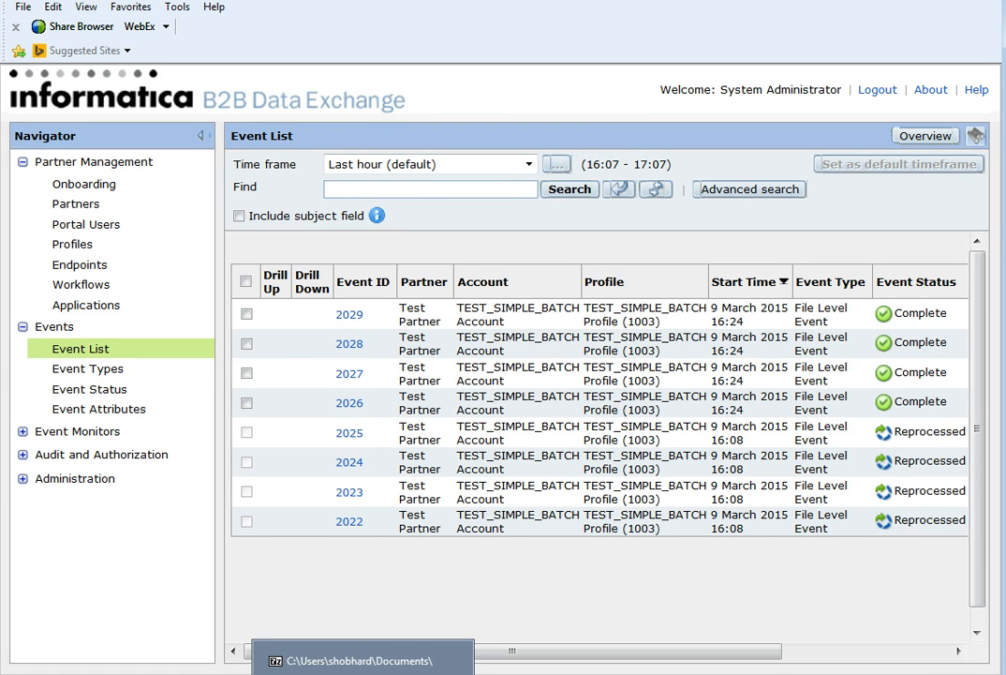
# Step: Switch to WinSCP and open the remote folder zest_961_DX/DataExchange/mydir/test_simple_batch/input
pyautogui.click(403, 673)
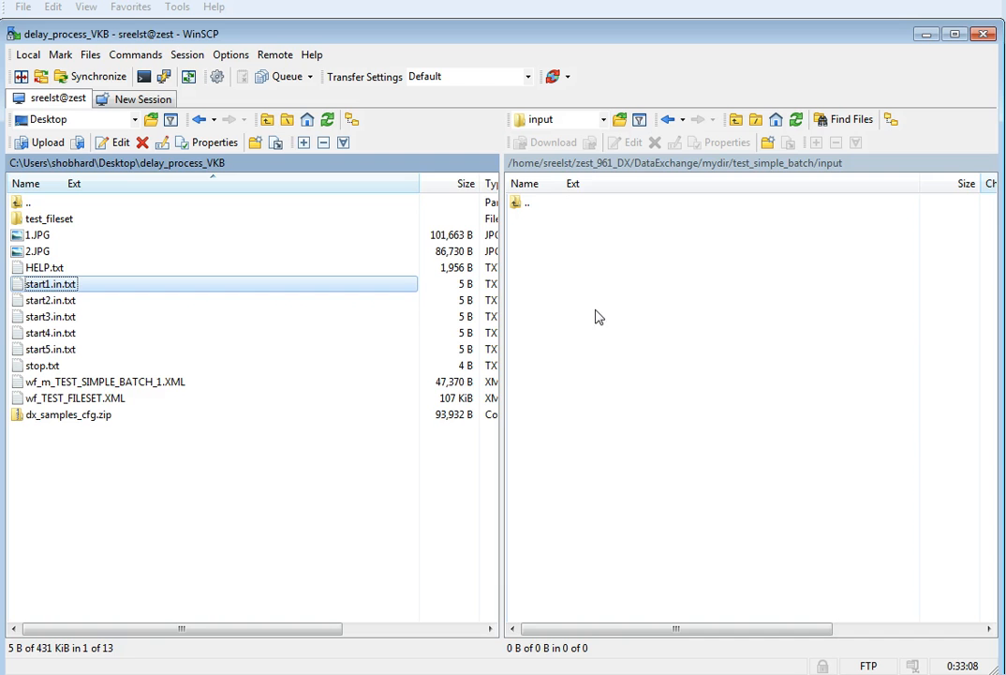
pyautogui.doubleClick(556, 163)
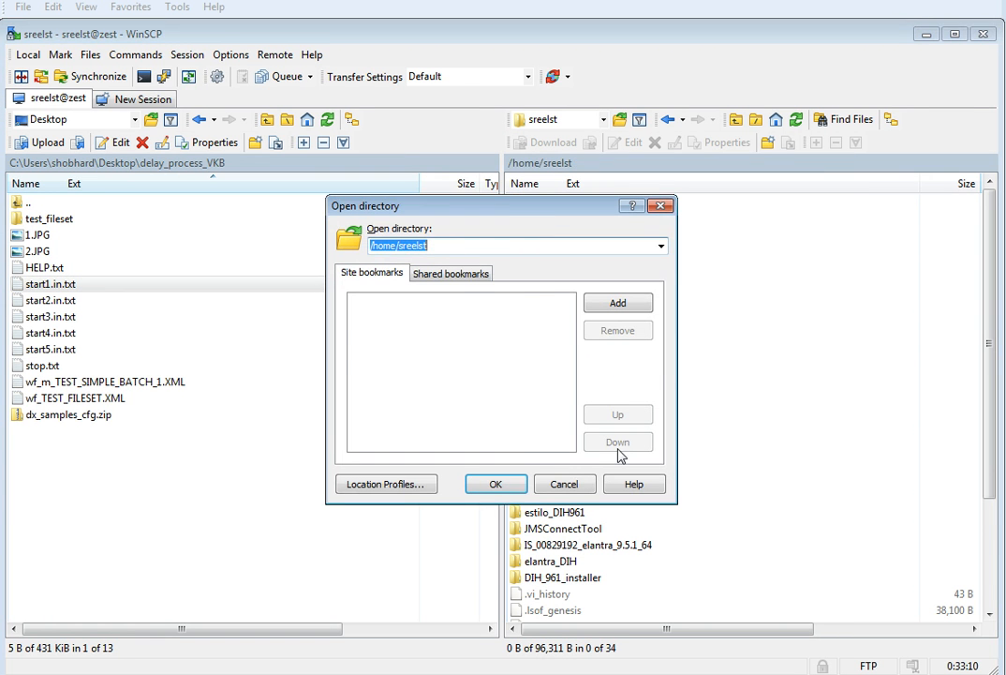
pyautogui.click(581, 481)
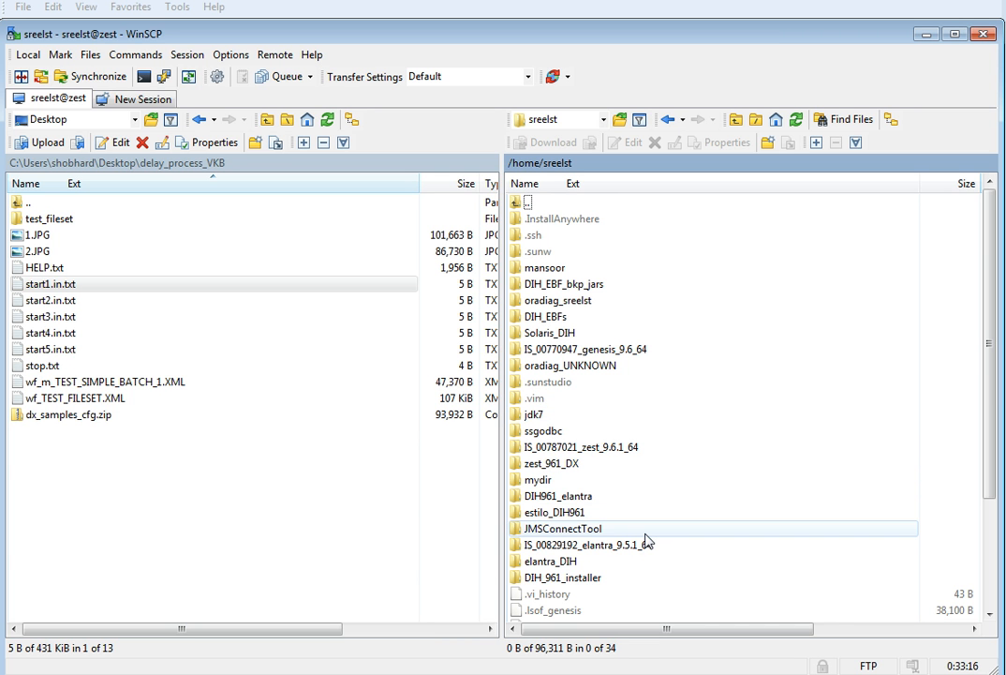
pyautogui.click(629, 450)
pyautogui.click(629, 449)
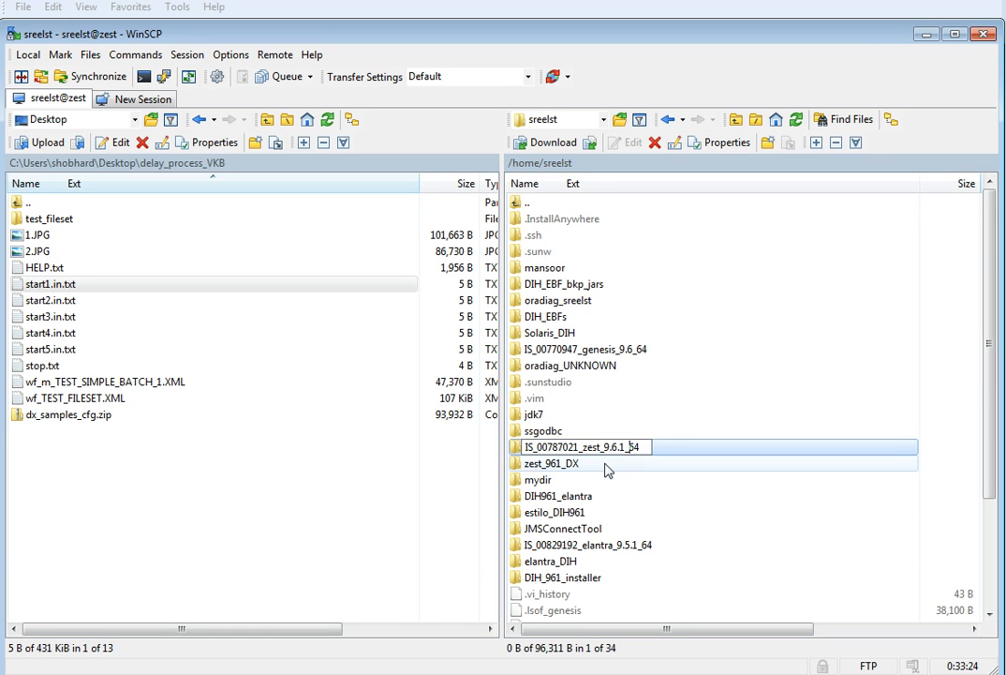
pyautogui.doubleClick(588, 464)
pyautogui.doubleClick(610, 242)
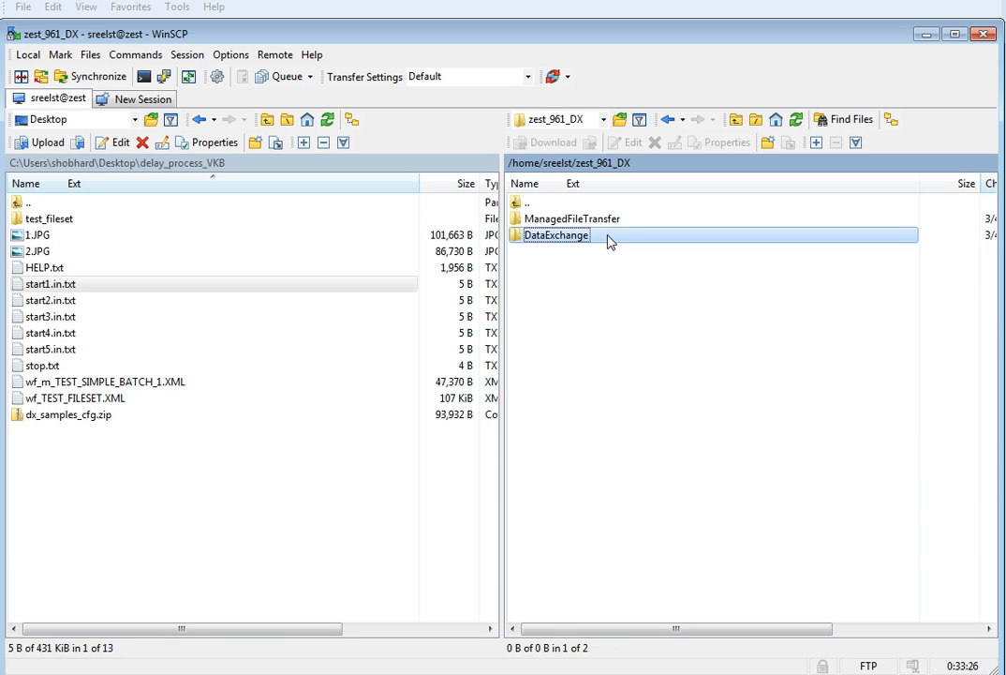
pyautogui.doubleClick(586, 498)
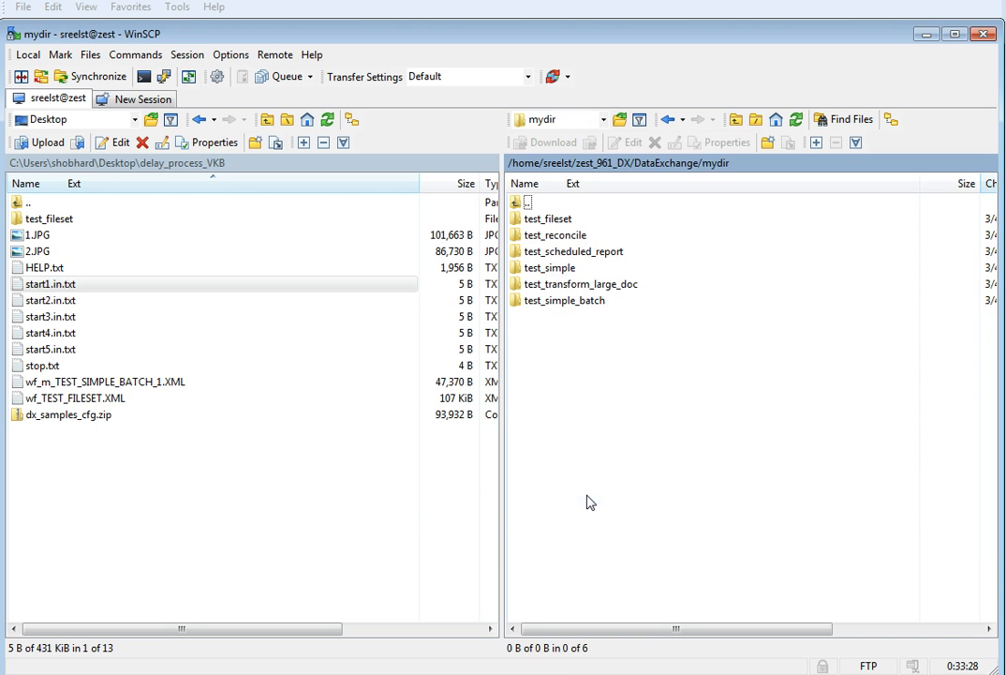
pyautogui.doubleClick(586, 302)
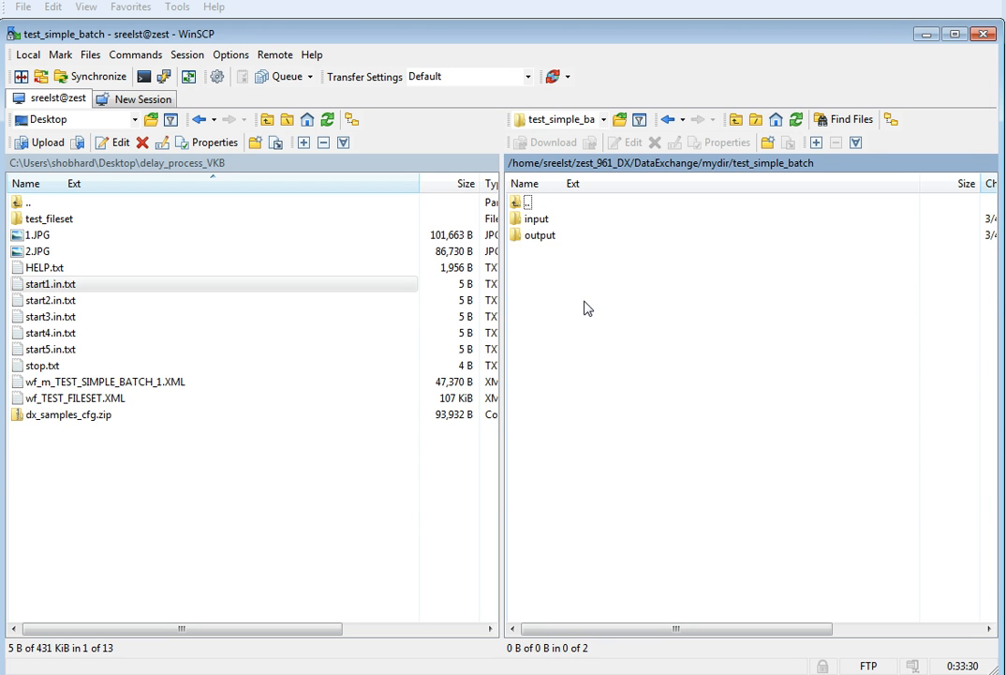
pyautogui.doubleClick(544, 218)
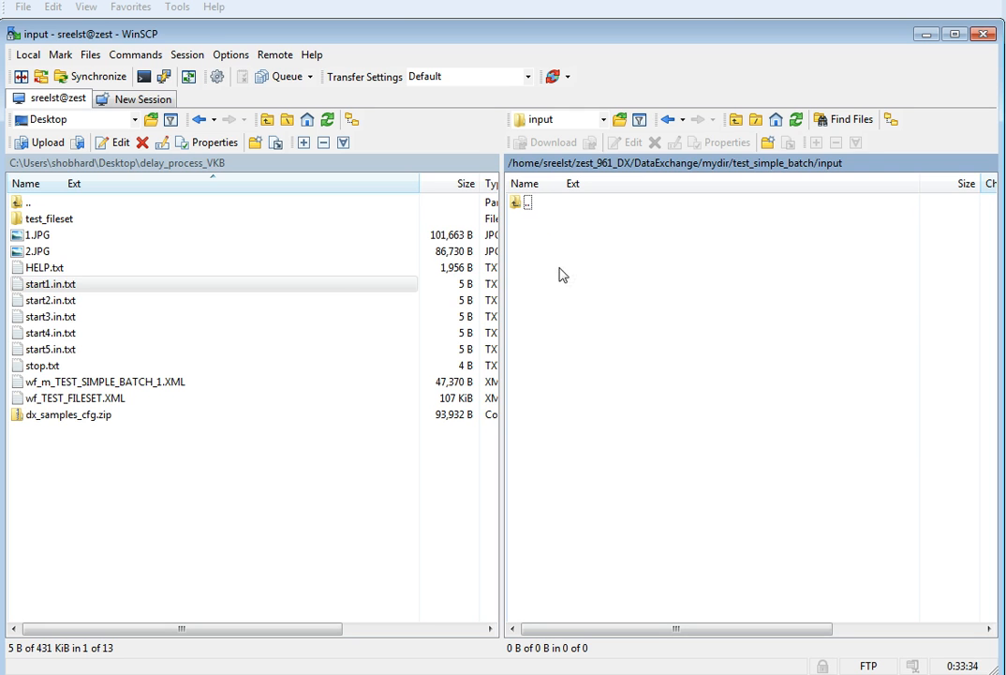
# Step: Upload start1.in.txt, start2.in.txt and start3.in.txt from the local delay_process_VKB folder to the remote input folder
pyautogui.click(335, 289)
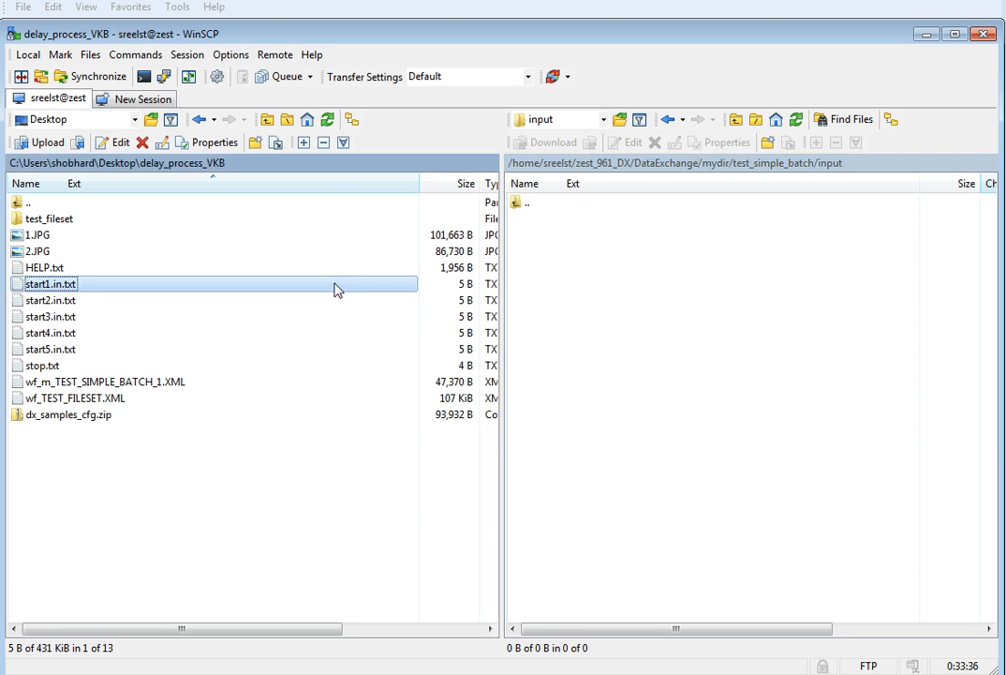
pyautogui.hotkey('shift', 'Down')
pyautogui.hotkey('shift', 'Down')
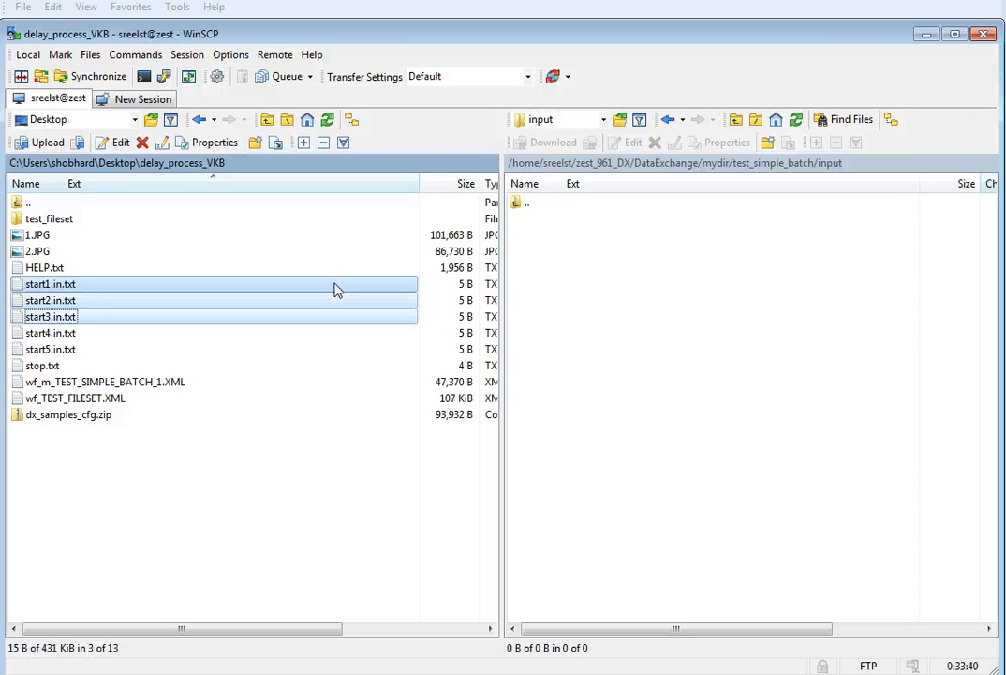
pyautogui.moveTo(339, 287); pyautogui.dragTo(586, 299)
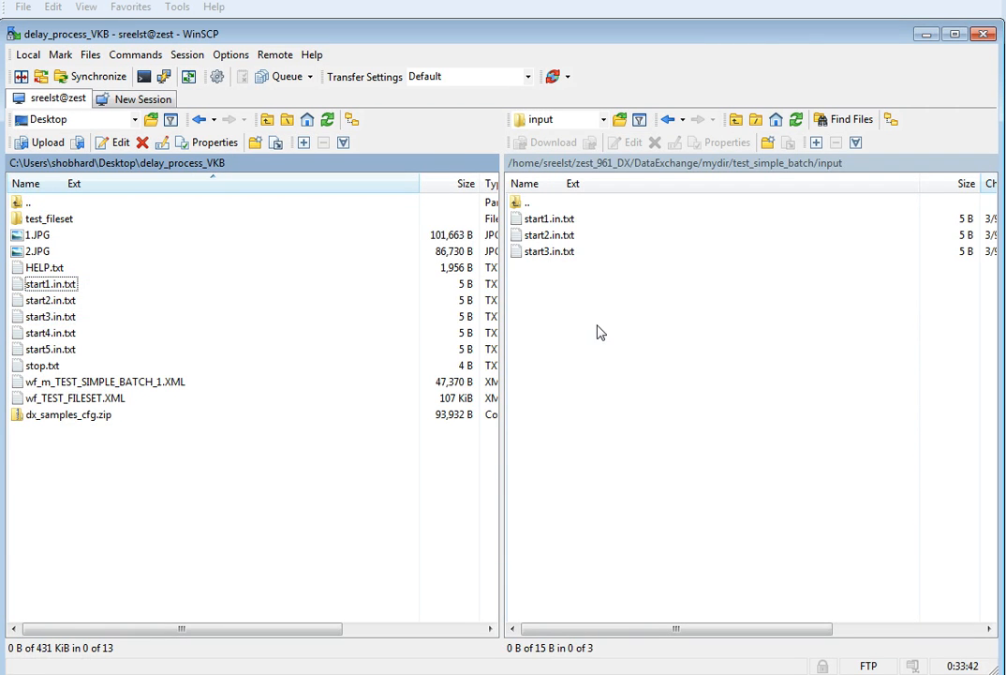
pyautogui.click(600, 332)
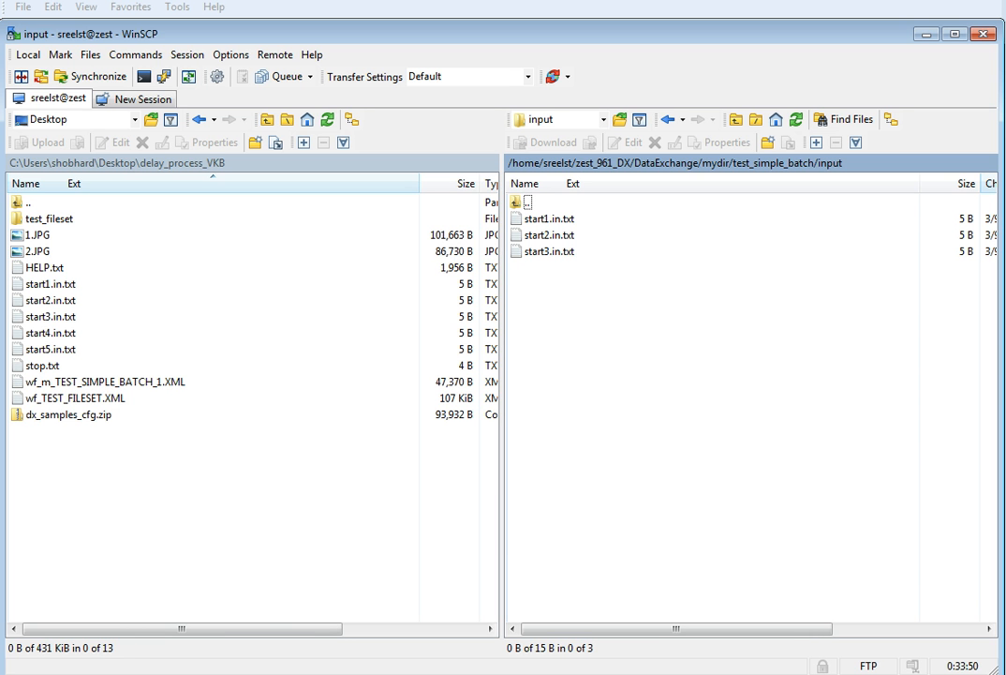
# Step: Switch to B2B Data Exchange, refresh the event list, and check the details and status history of the newest event
pyautogui.click(80, 673)
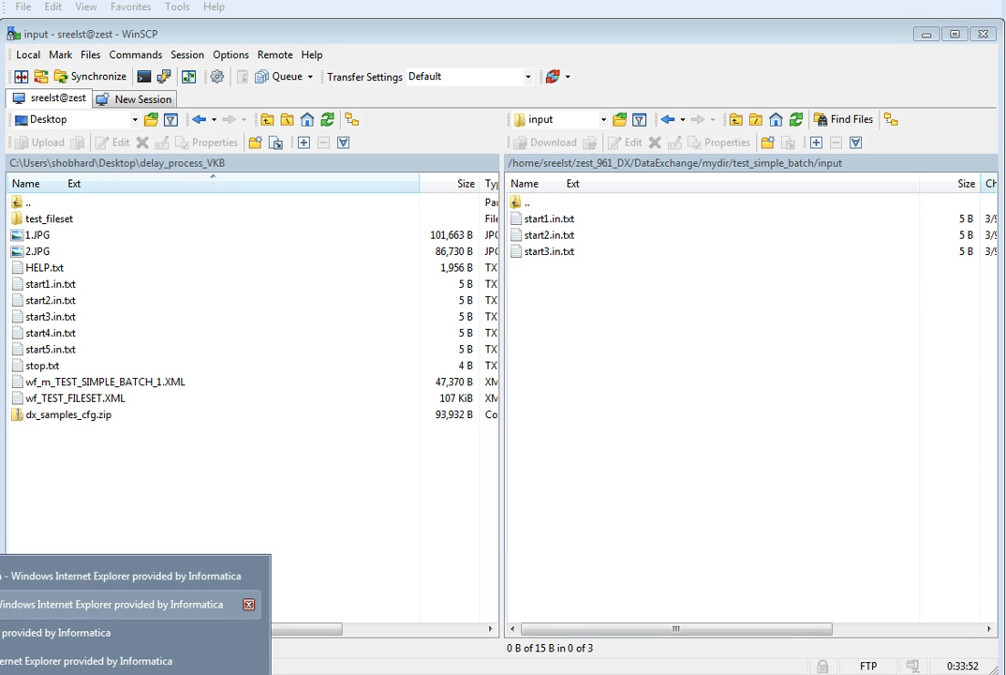
pyautogui.click(131, 603)
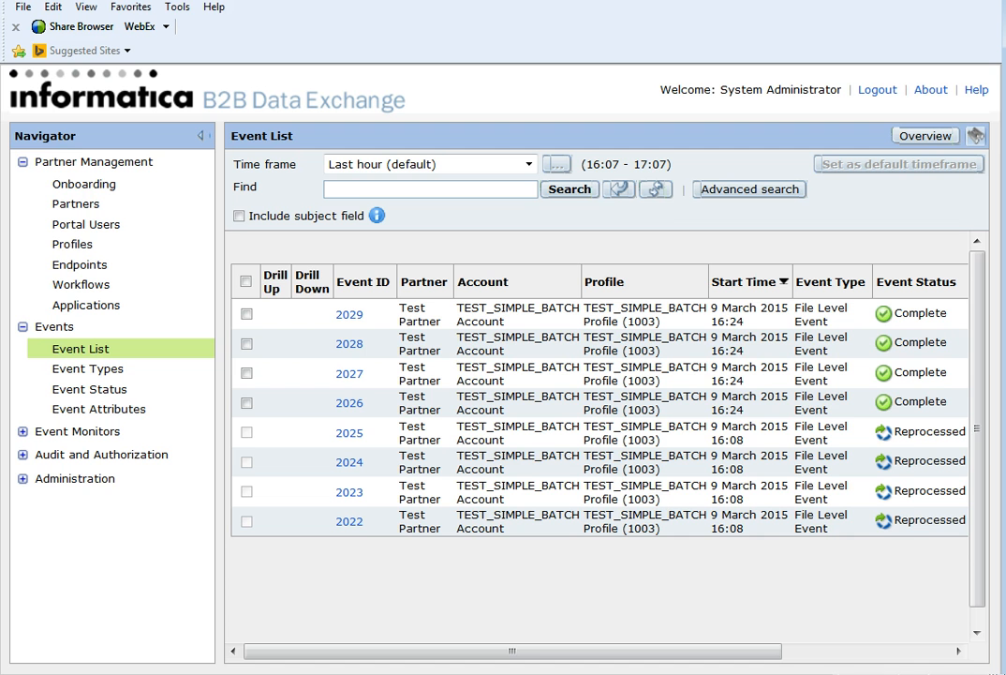
pyautogui.click(659, 196)
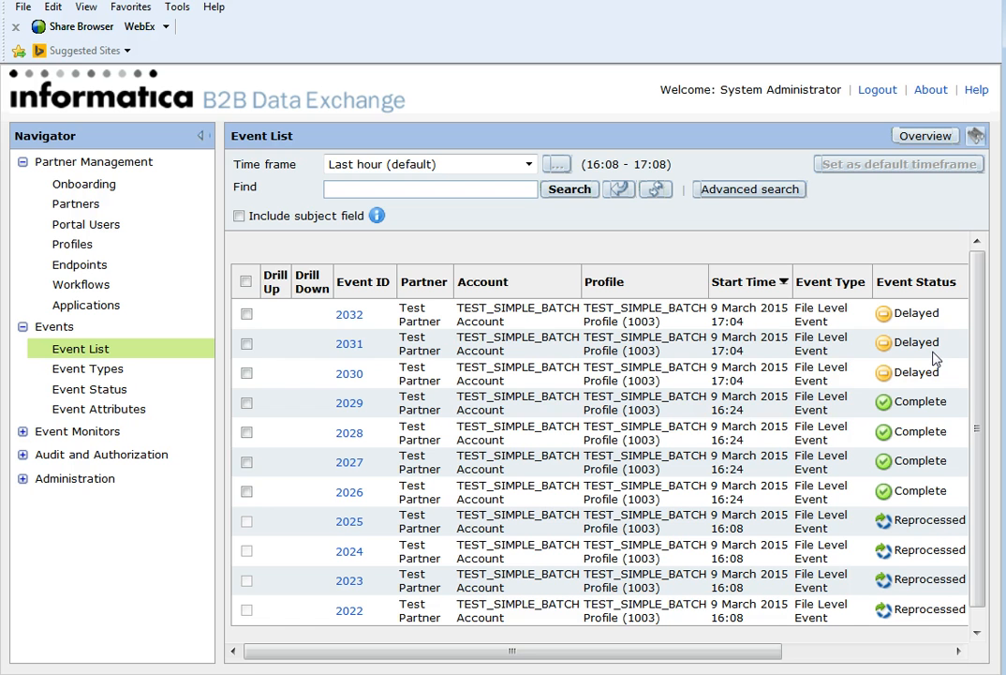
pyautogui.click(347, 317)
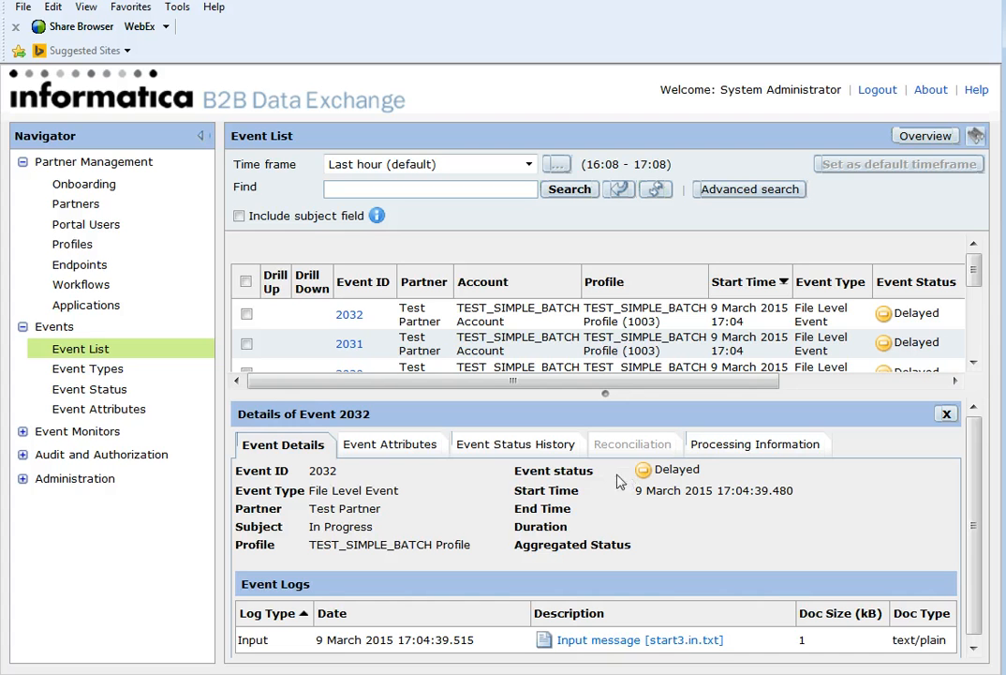
pyautogui.click(539, 449)
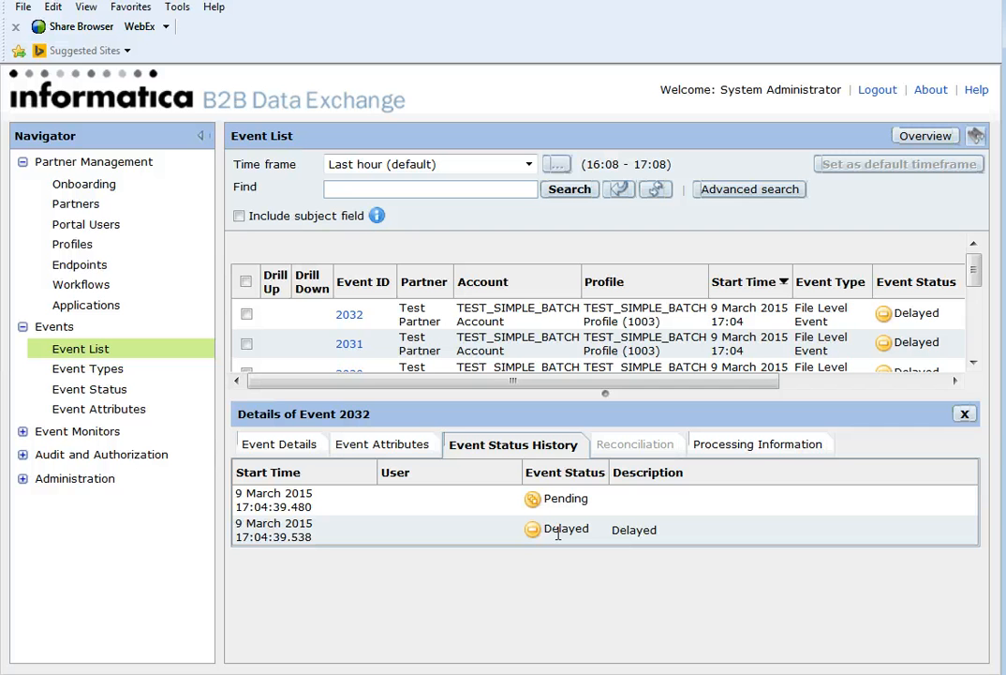
pyautogui.click(966, 414)
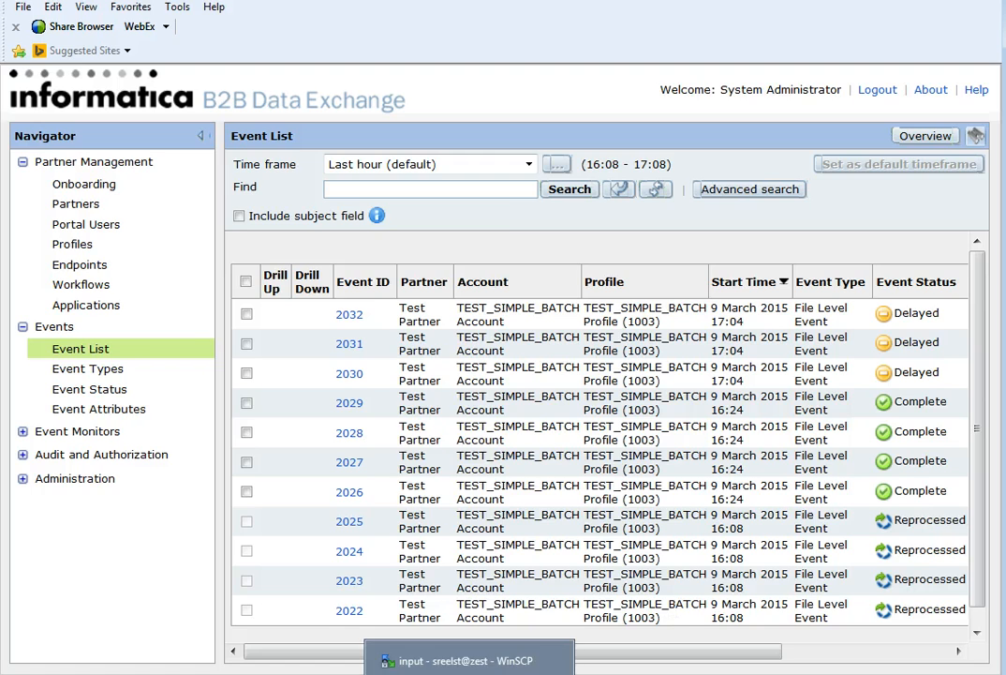
# Step: Switch to WinSCP, refresh the remote input folder, and upload stop.txt to it
pyautogui.click(453, 557)
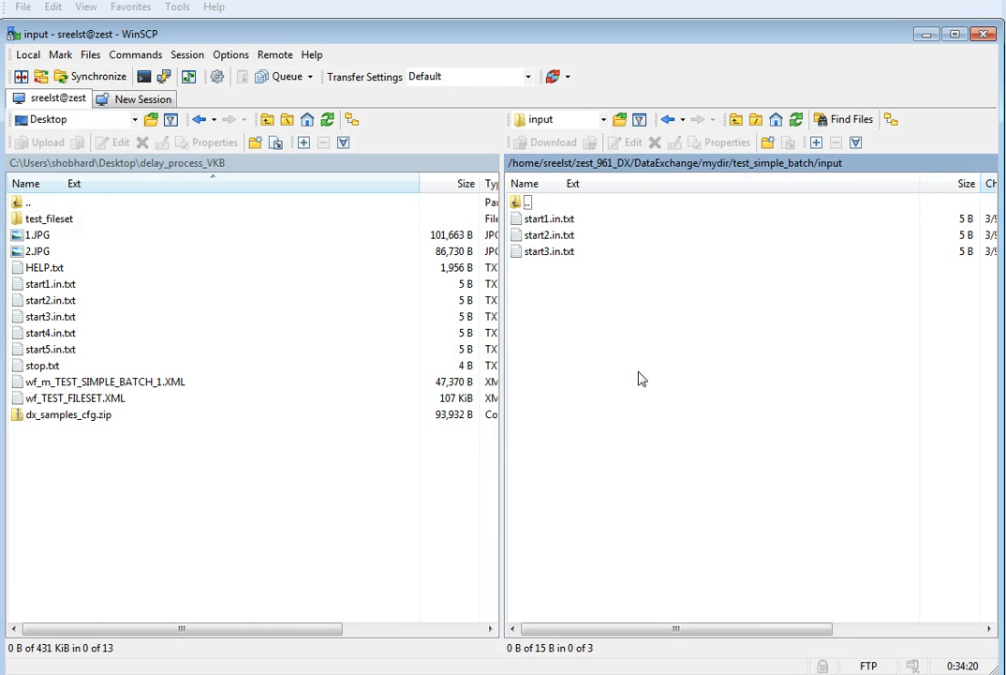
pyautogui.rightClick(640, 377)
pyautogui.click(662, 401)
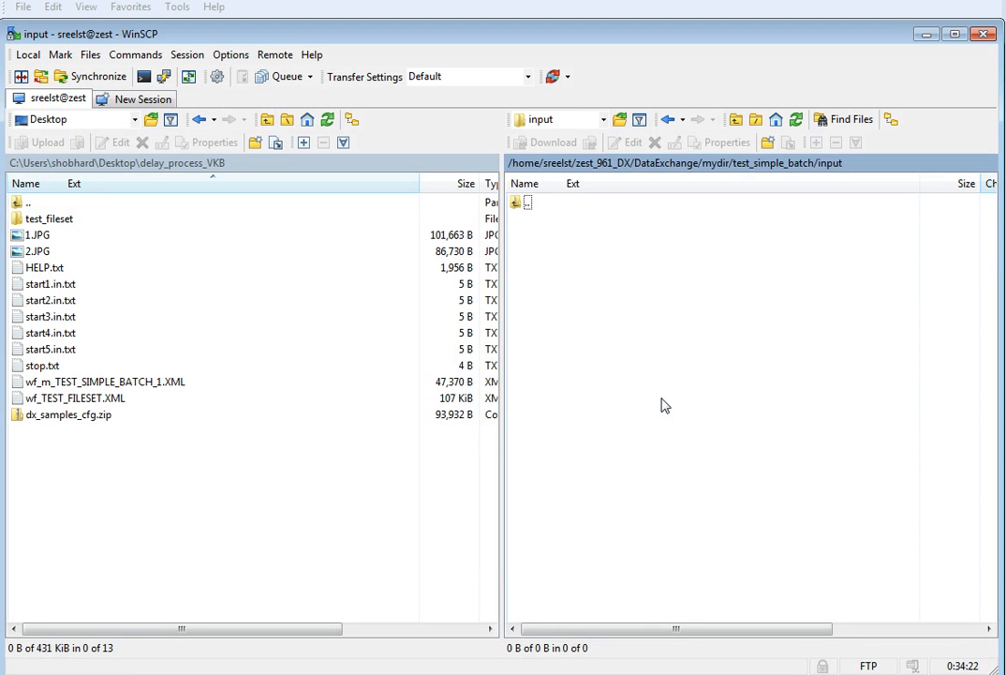
pyautogui.click(195, 366)
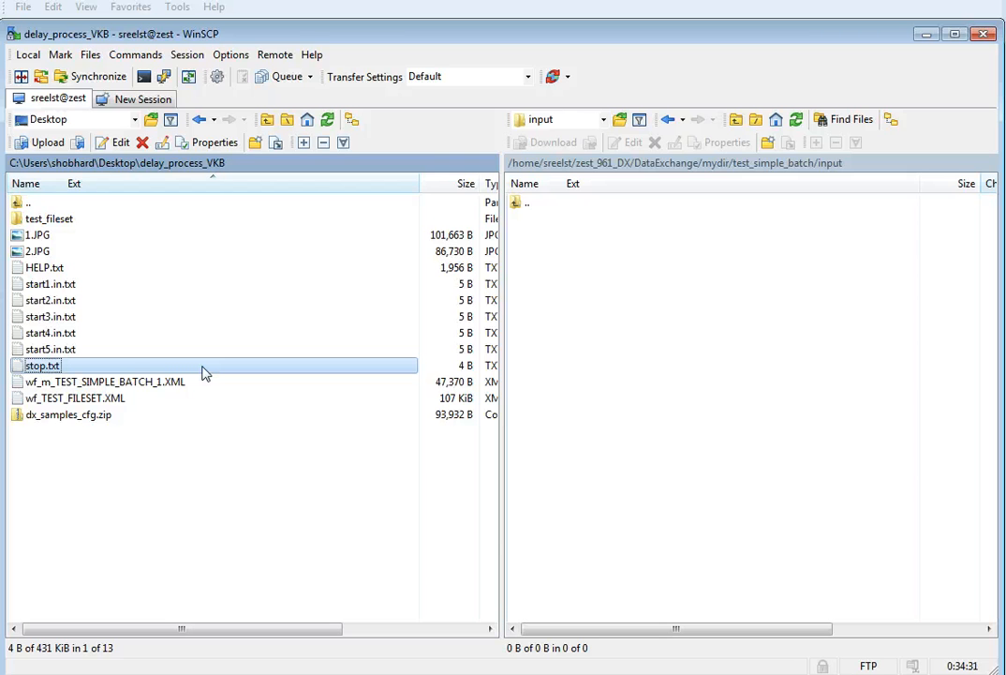
pyautogui.moveTo(204, 372); pyautogui.dragTo(603, 318)
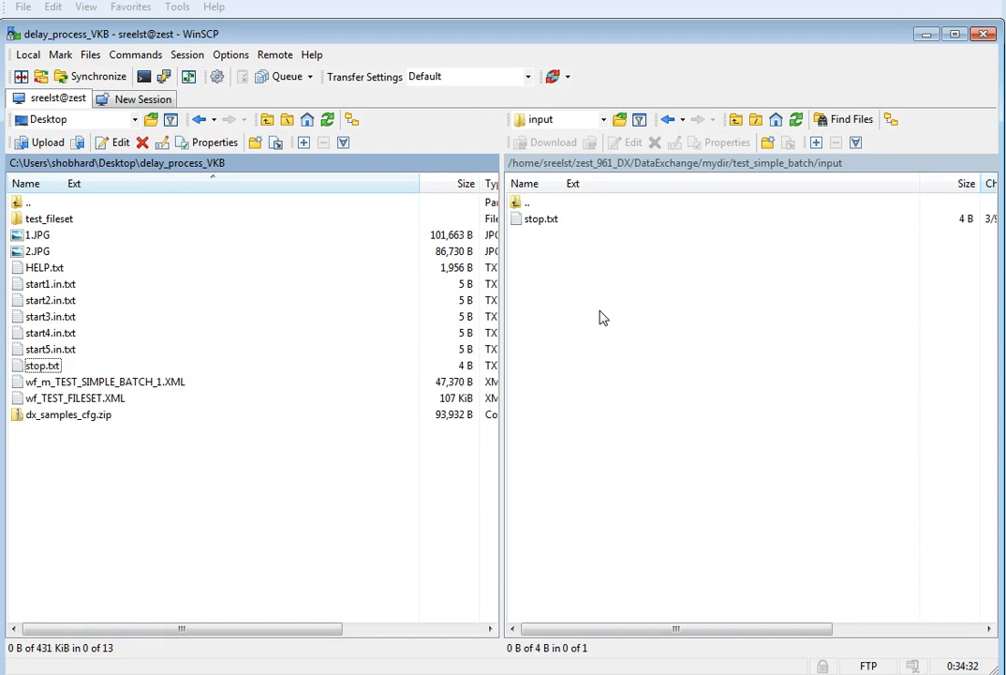
pyautogui.click(600, 314)
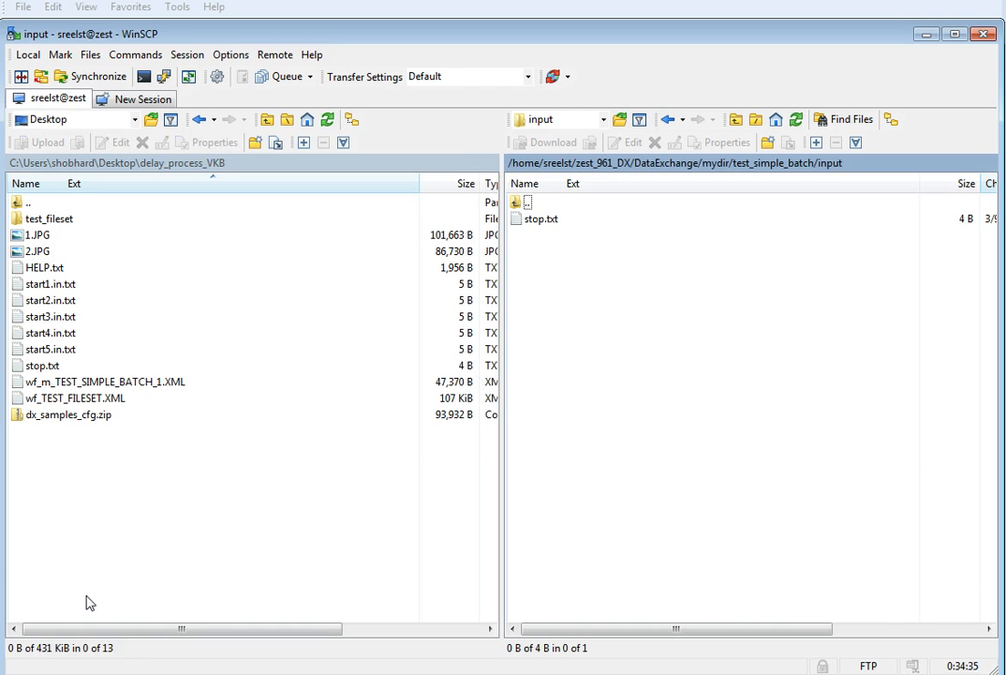
# Step: Switch to B2B Data Exchange and refresh the event list to check how the start and stop file events progress
pyautogui.click(104, 672)
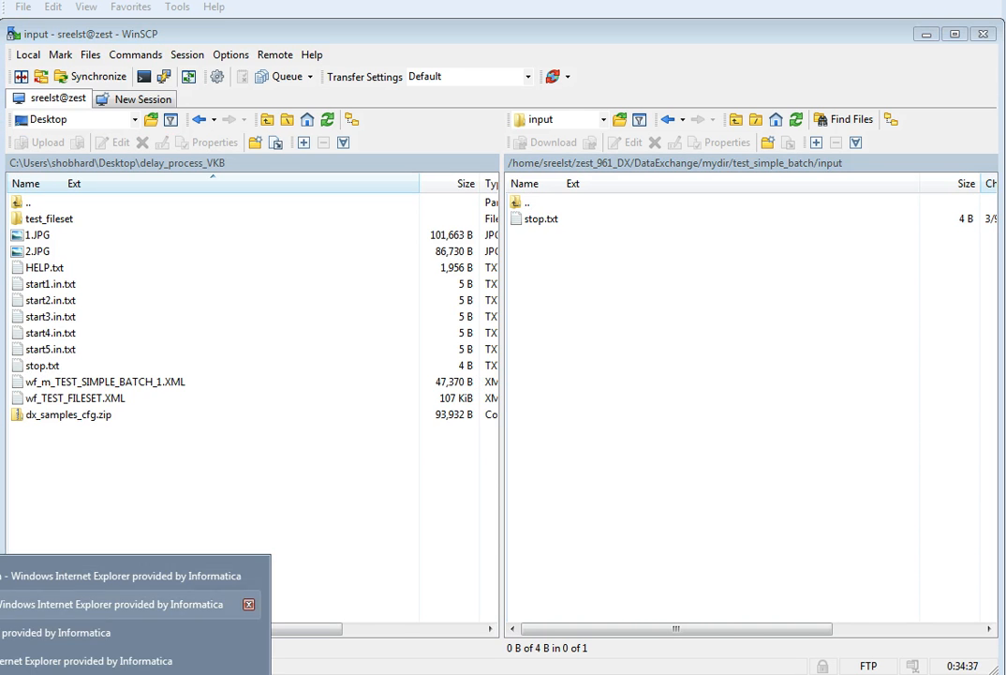
pyautogui.click(132, 604)
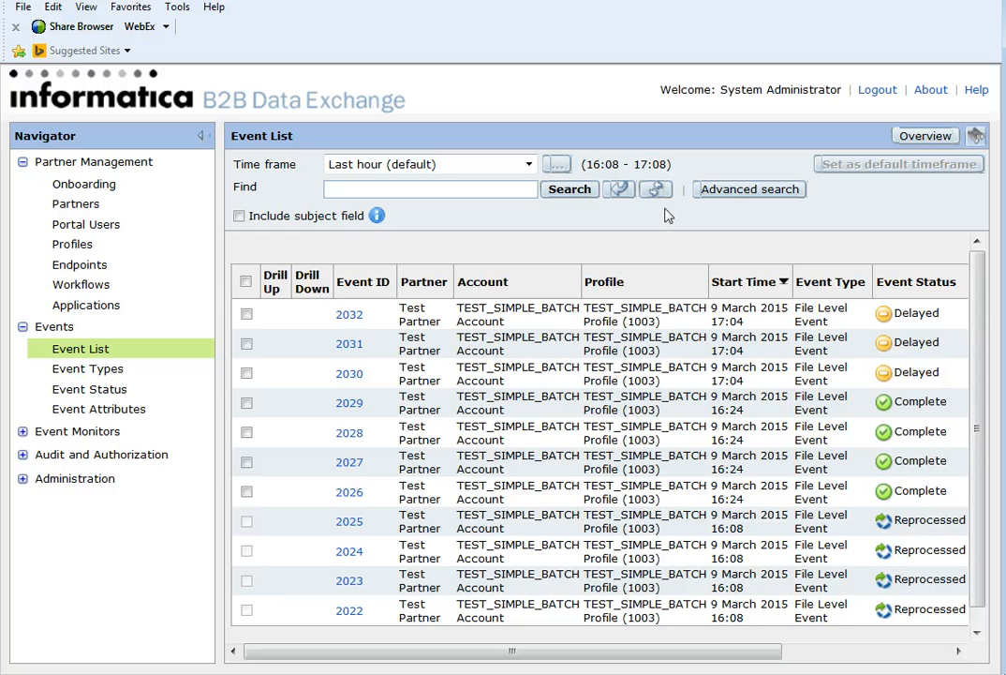
pyautogui.click(658, 192)
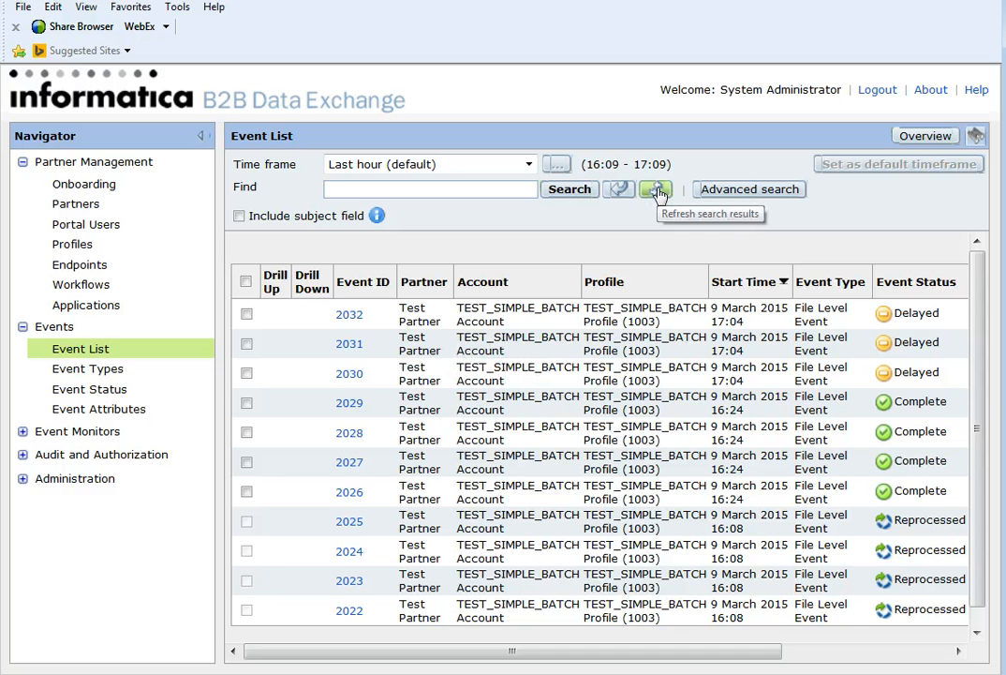
pyautogui.click(659, 192)
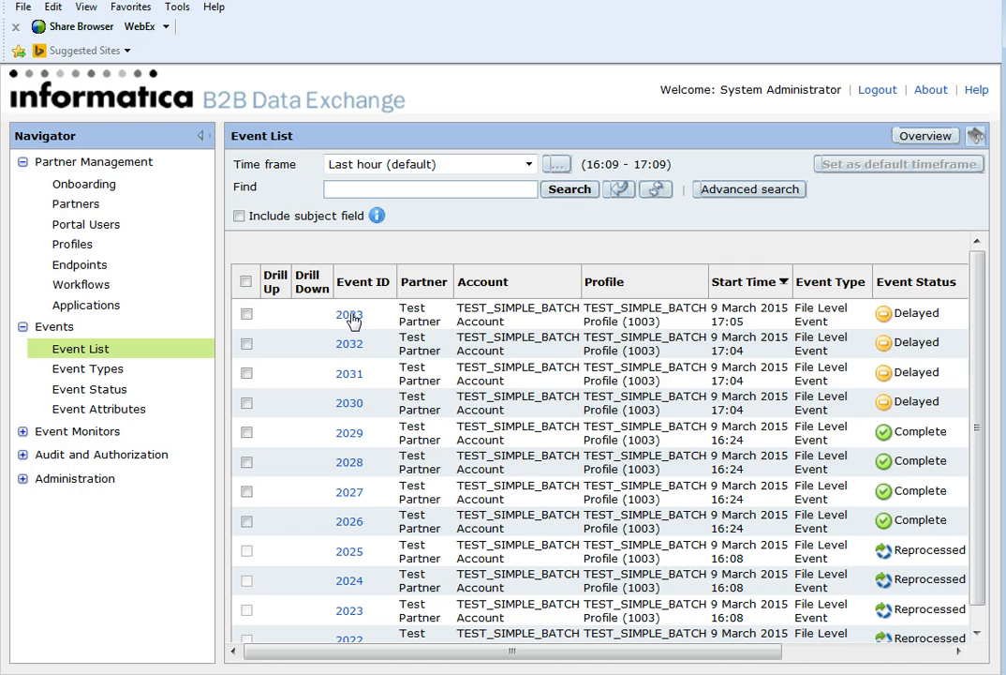
pyautogui.click(664, 191)
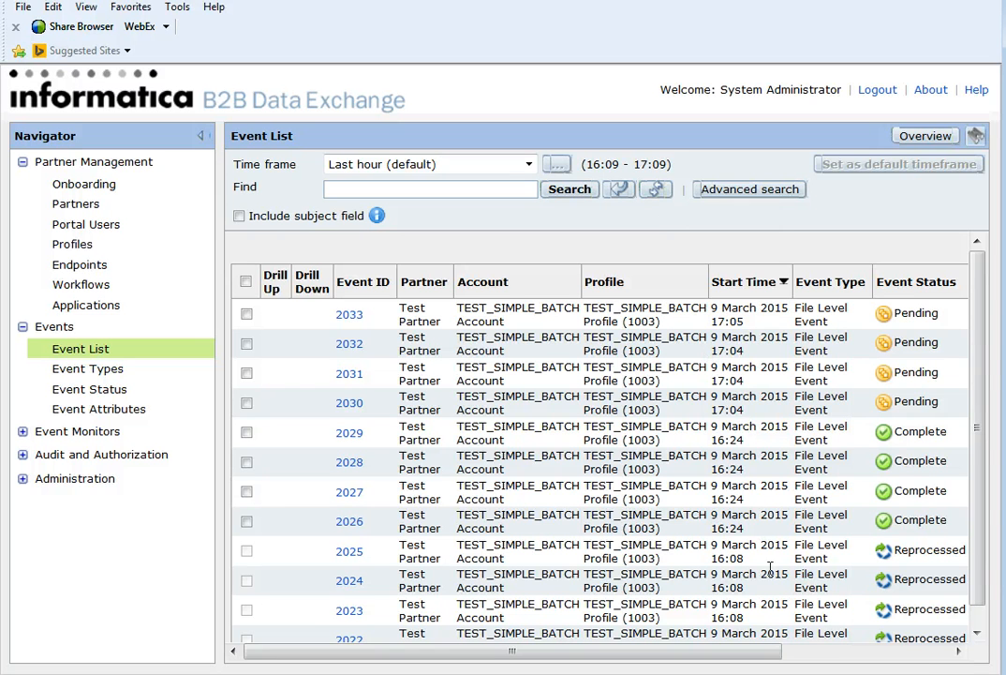
# Step: Check the wf_m_TEST_SIMPLE_BATCH run in PowerCenter Workflow Monitor, and refresh the event list back in B2B Data Exchange
pyautogui.click(792, 671)
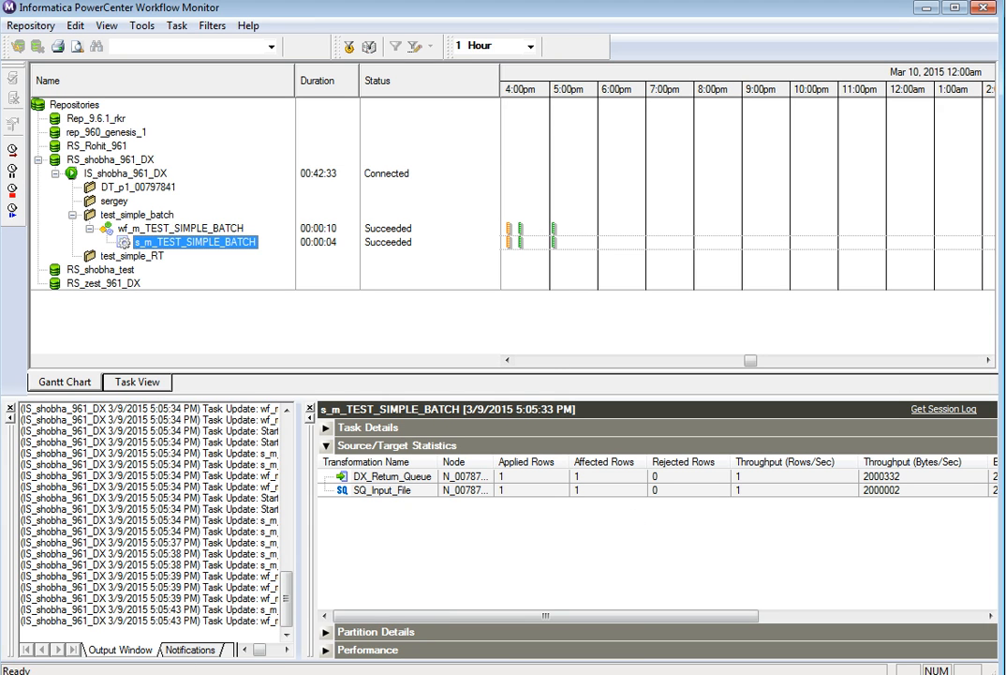
pyautogui.click(113, 674)
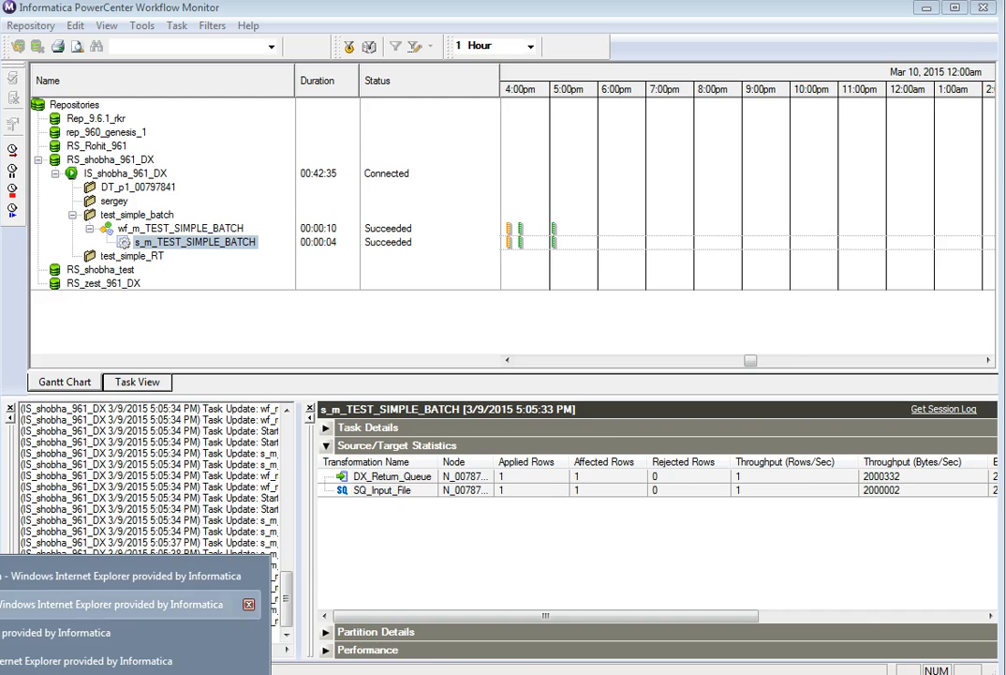
pyautogui.click(112, 603)
pyautogui.click(657, 190)
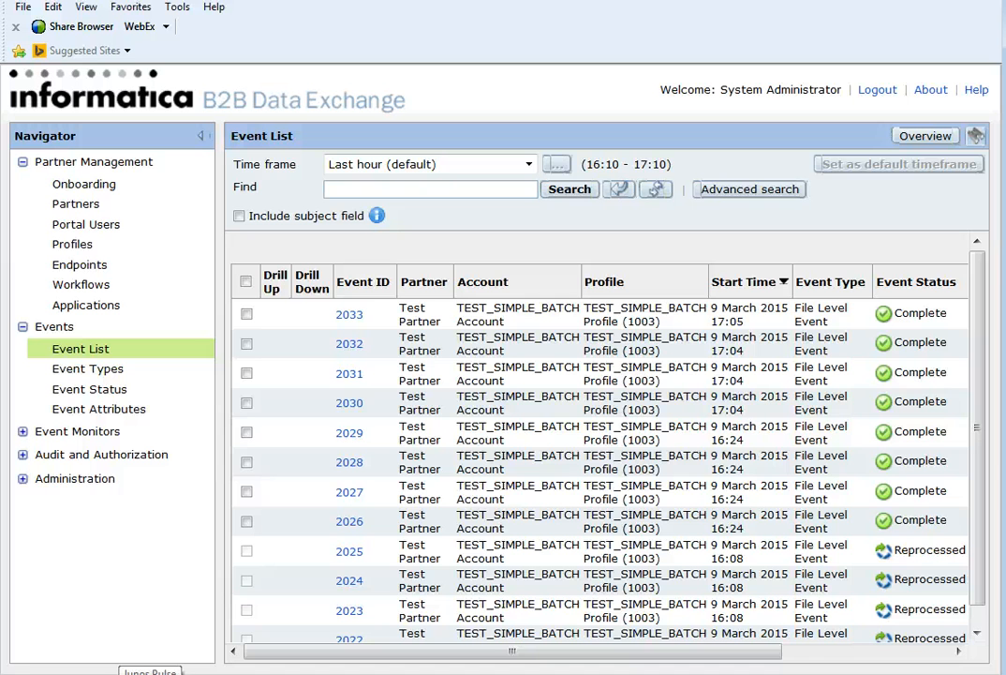
# Step: Examine event 2033's status history, details and stop.txt input message, and open the details of event 2032
pyautogui.click(348, 315)
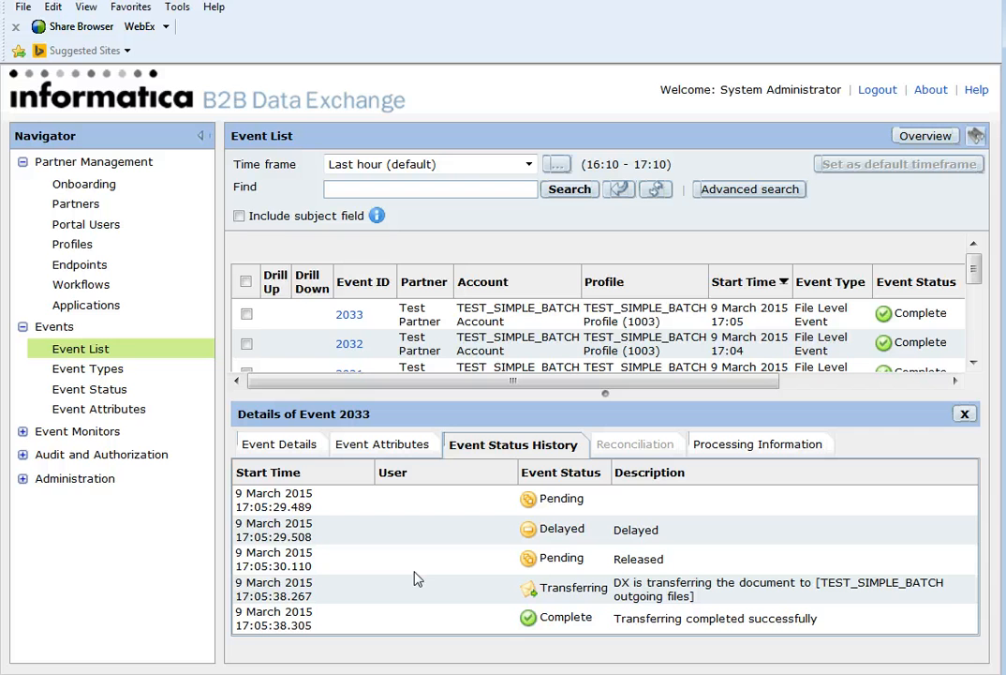
pyautogui.click(281, 446)
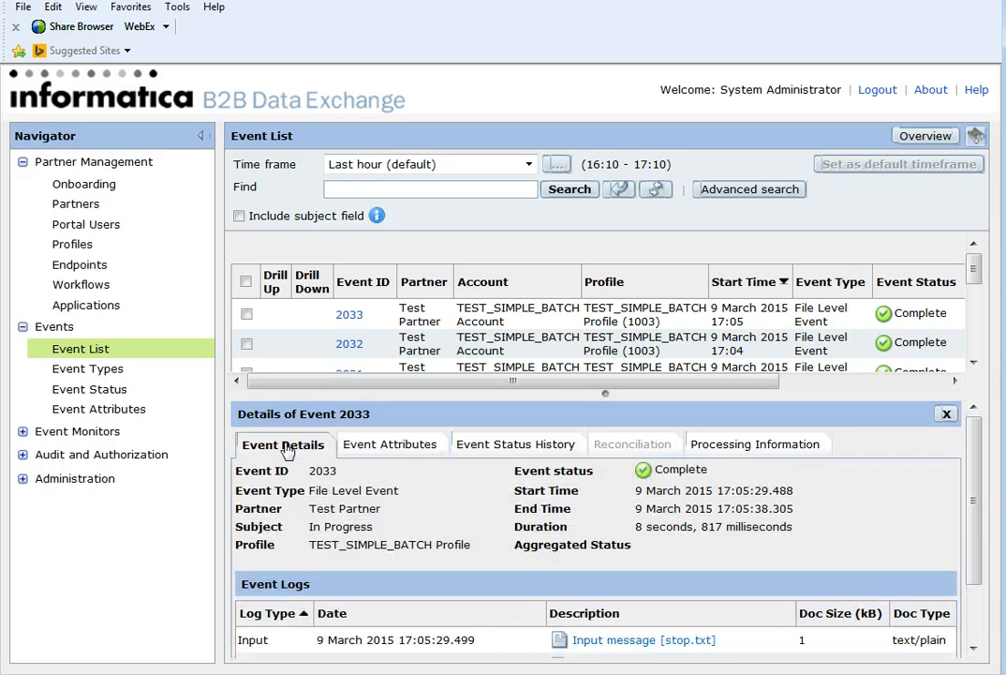
pyautogui.click(678, 645)
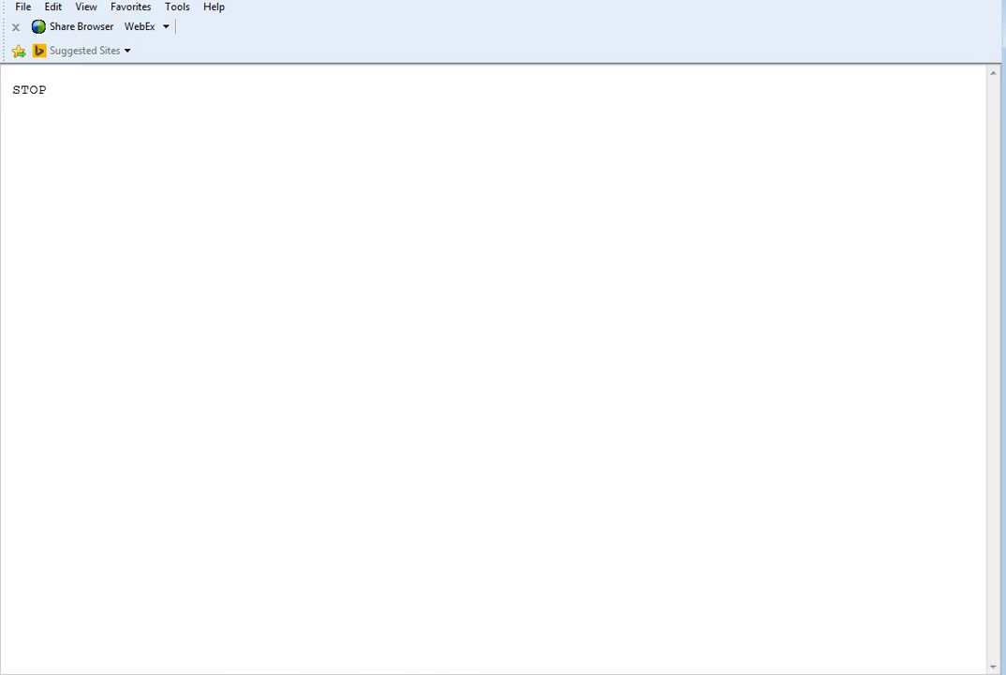
pyautogui.click(661, 1)
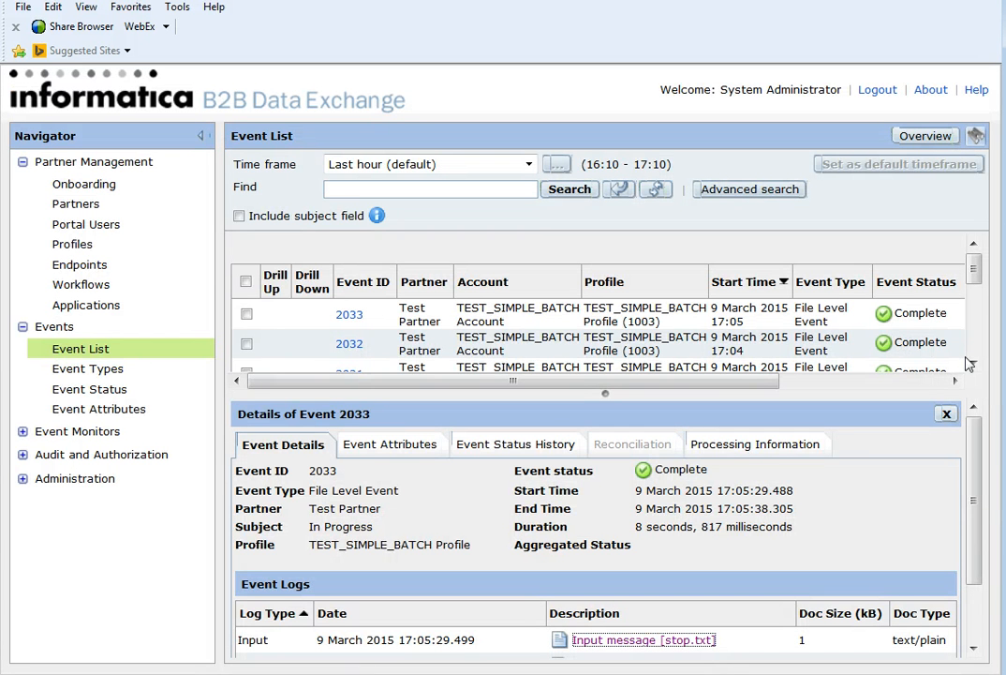
pyautogui.click(360, 346)
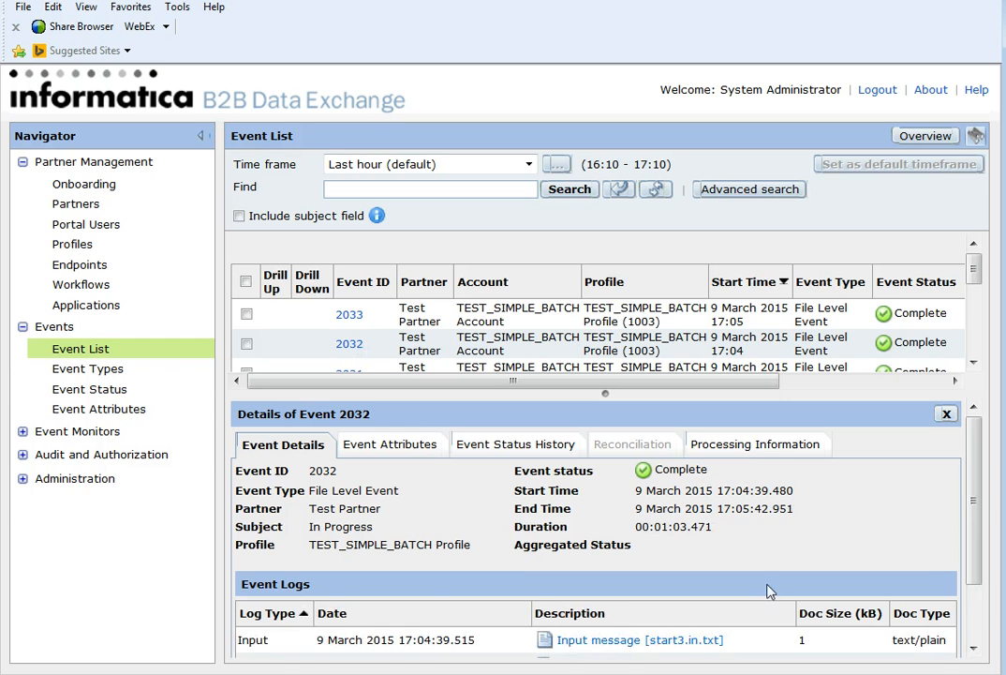